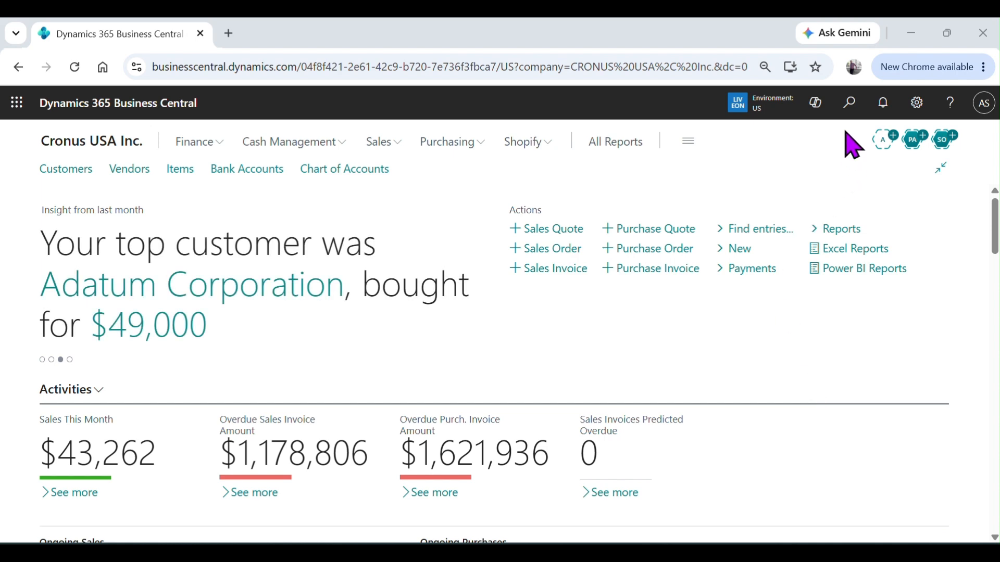
Search for the fixed asset settings and open the Fixed Asset Setup page
left_click(848, 104)
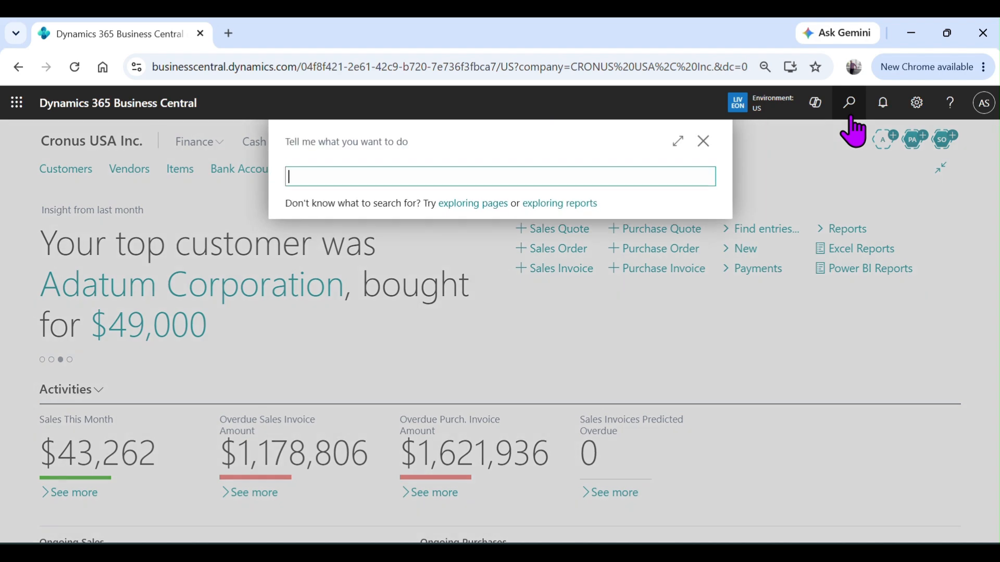
type("fixed asset set")
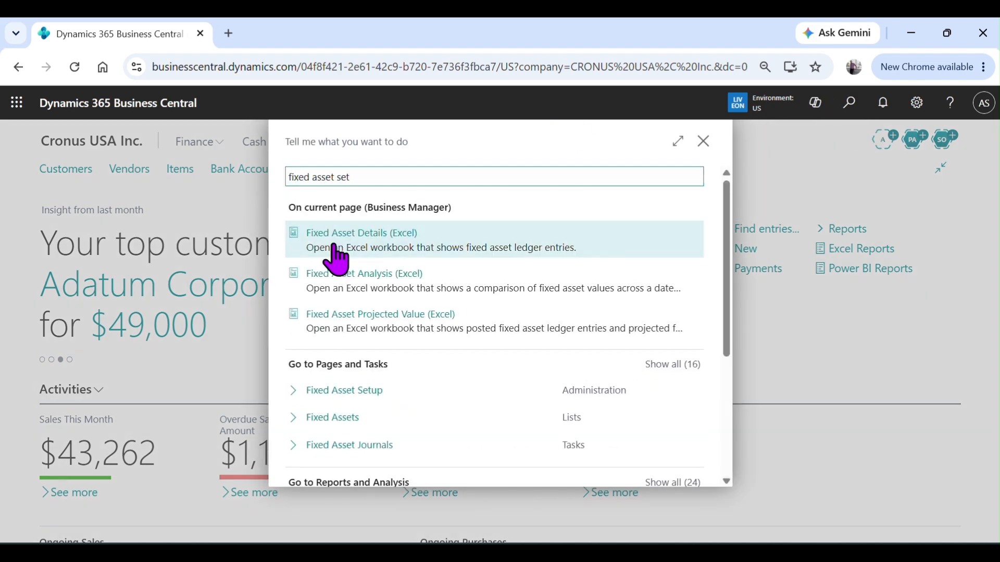
left_click(367, 391)
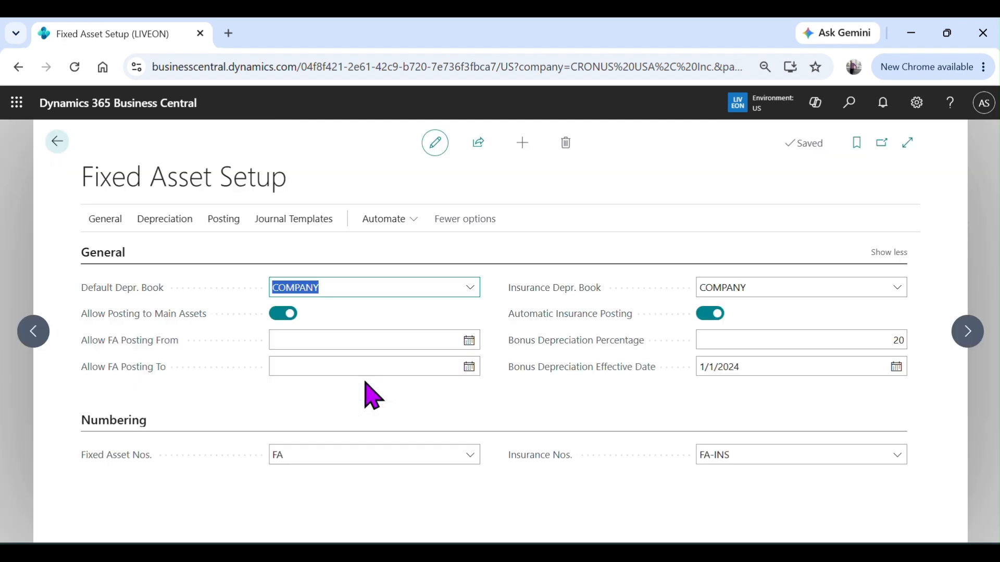
Set the Bonus Depreciation Effective Date in the fixed asset setup to 1/1/2026
mouse_move(571, 365)
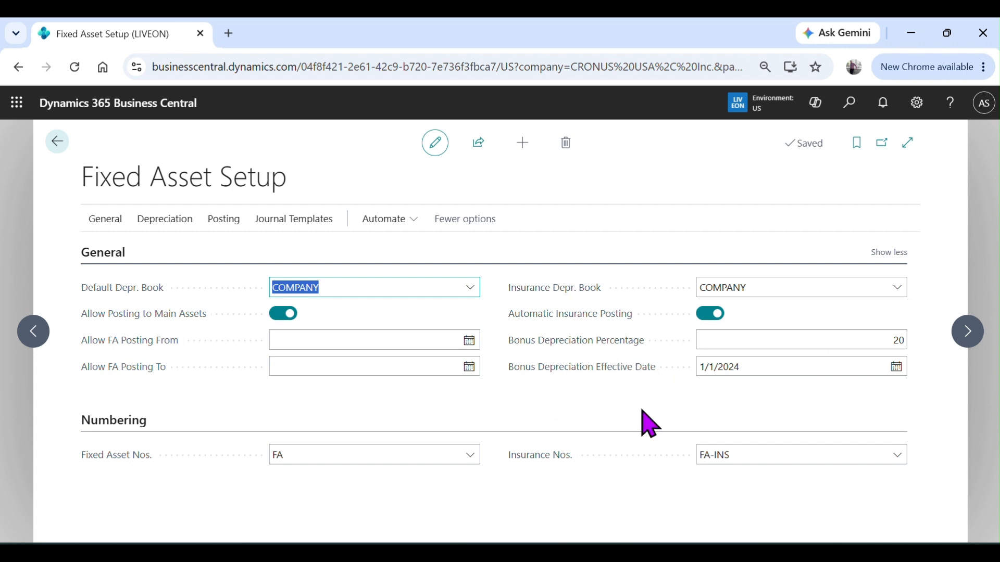
left_click(796, 344)
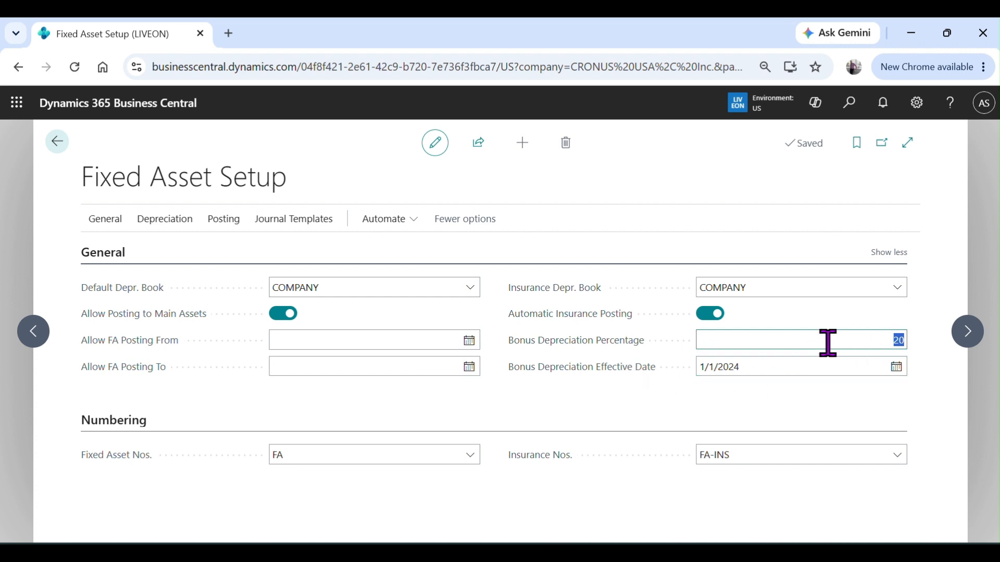
left_click(781, 367)
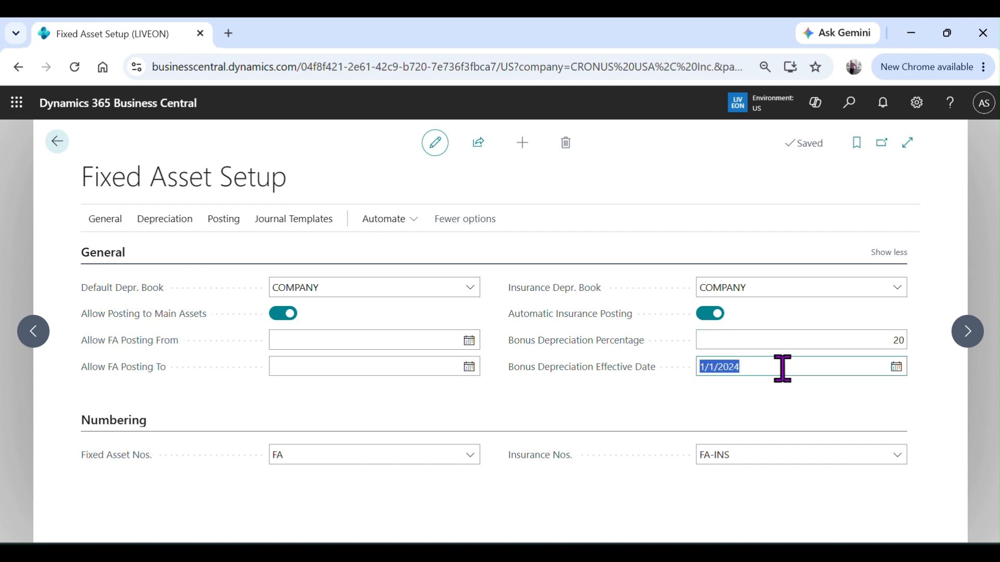
type("01012026")
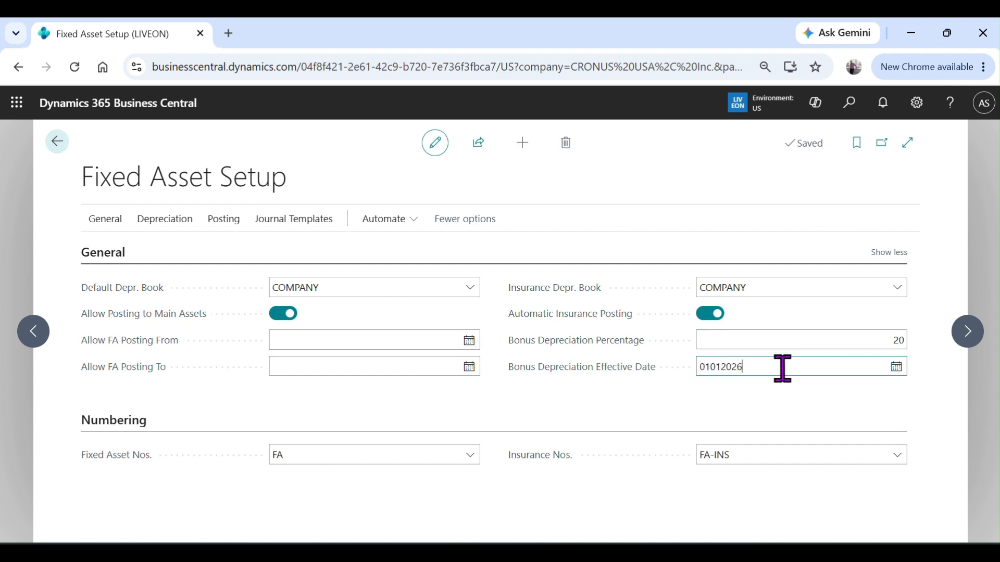
key("Tab")
left_click(701, 400)
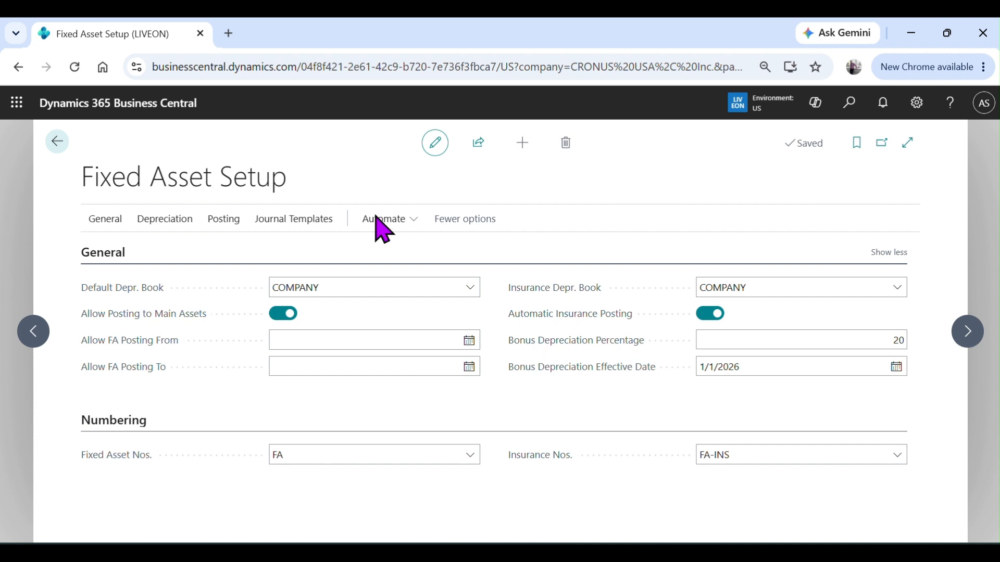
Leave the Fixed Asset Setup page and open the Fixed Assets list through the page search
left_click(60, 150)
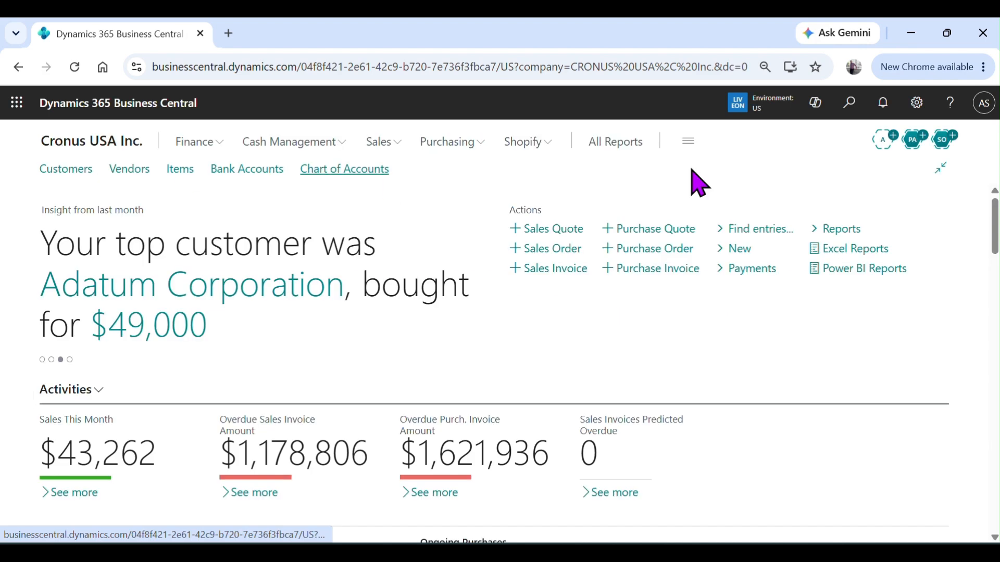
left_click(851, 107)
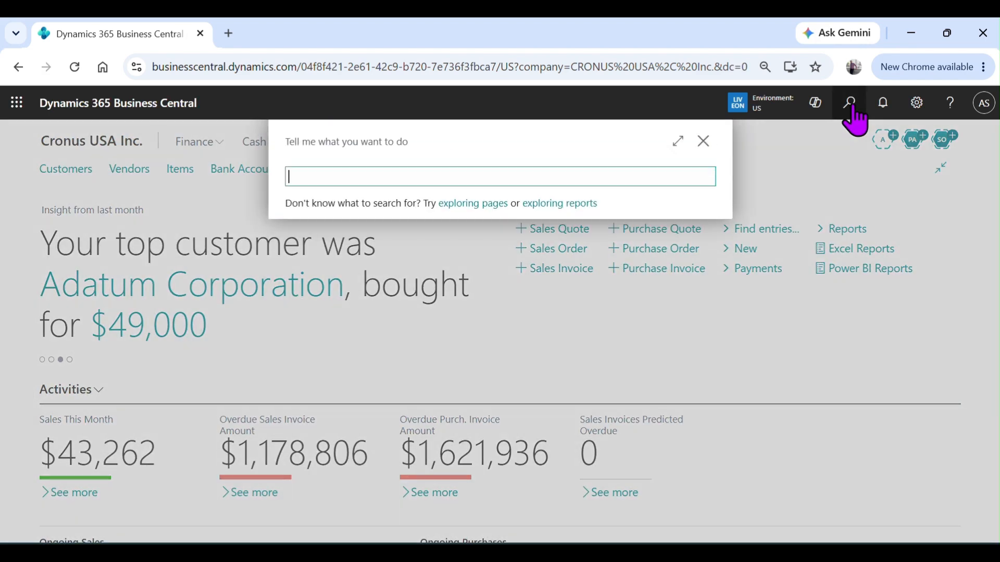
type("fixed asset")
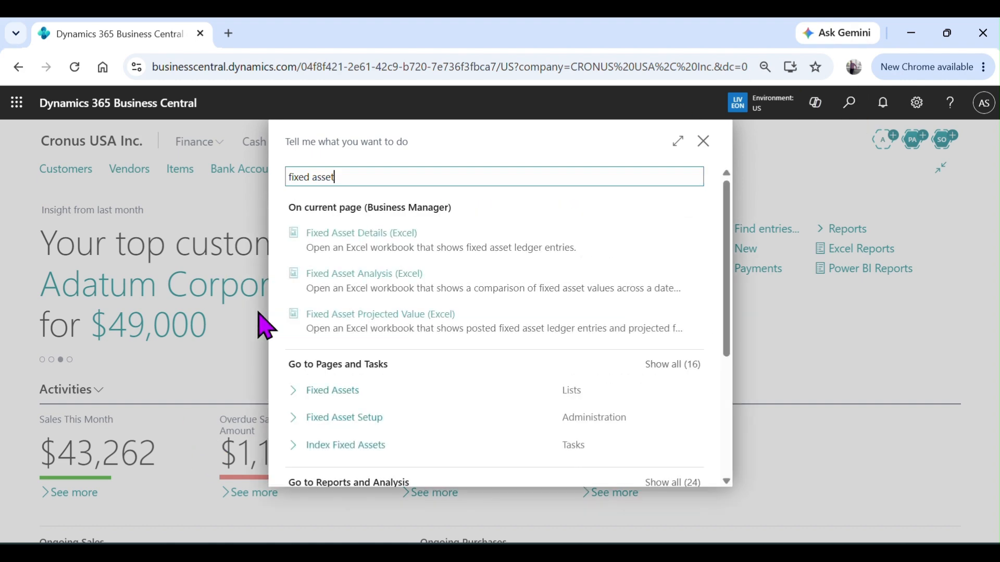
left_click(331, 395)
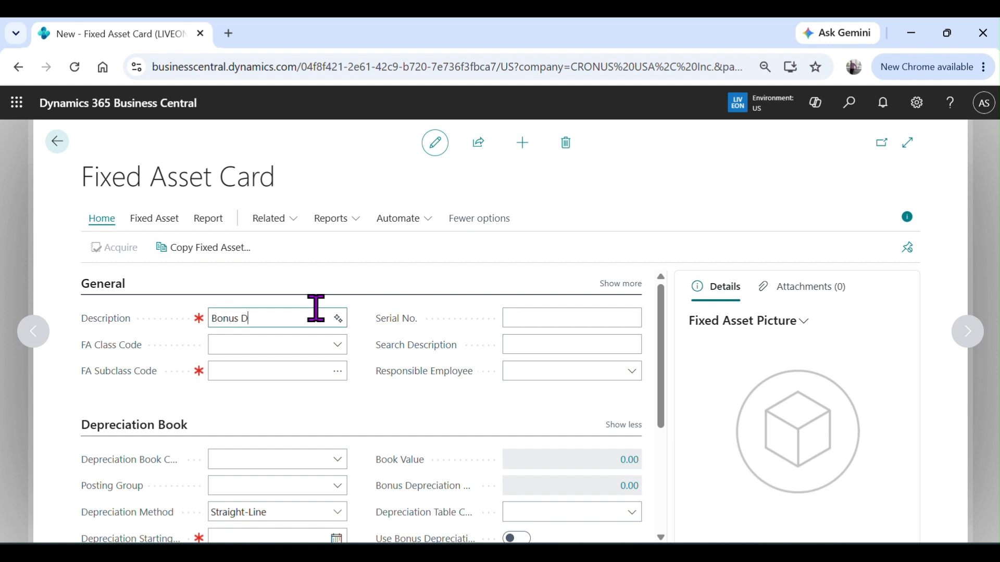
Complete the new fixed asset's description as Bonus Depreciation and set its FA Class Code to TANGIBLE
type("epreciation")
key("Tab")
type("r")
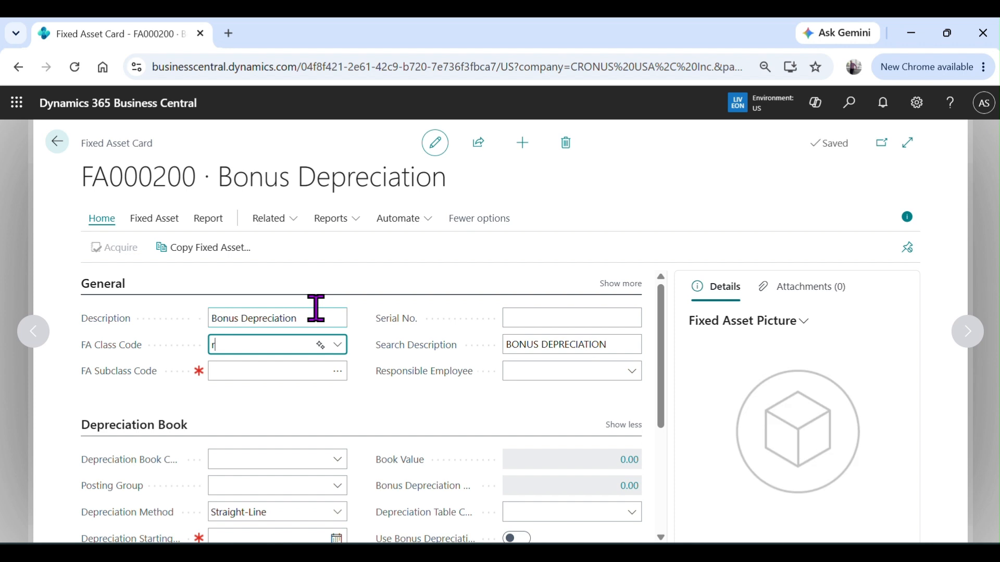
key("BackSpace")
type("tan")
key("Tab")
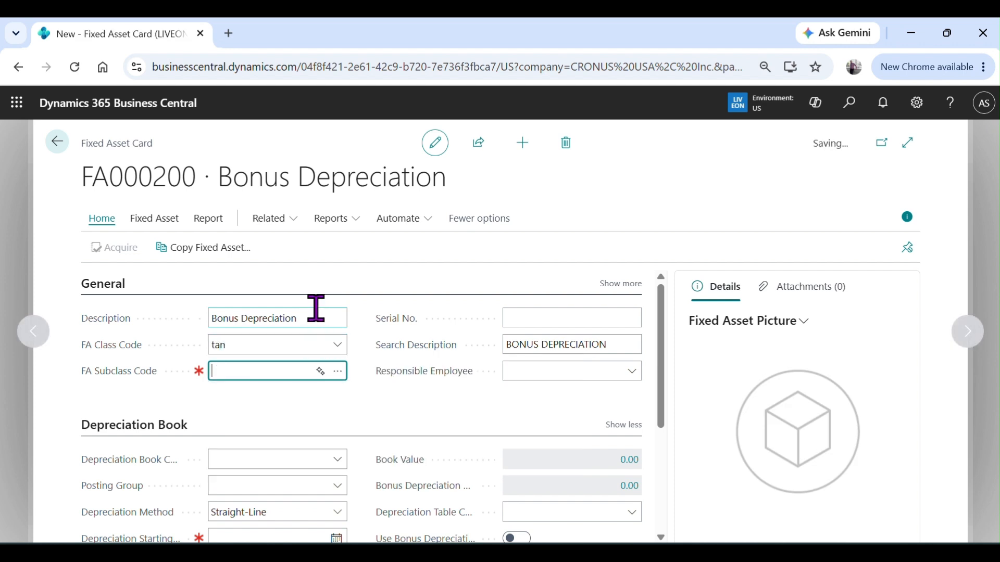
Assign the PROPERTY subclass to the Bonus Depreciation asset
left_click(343, 371)
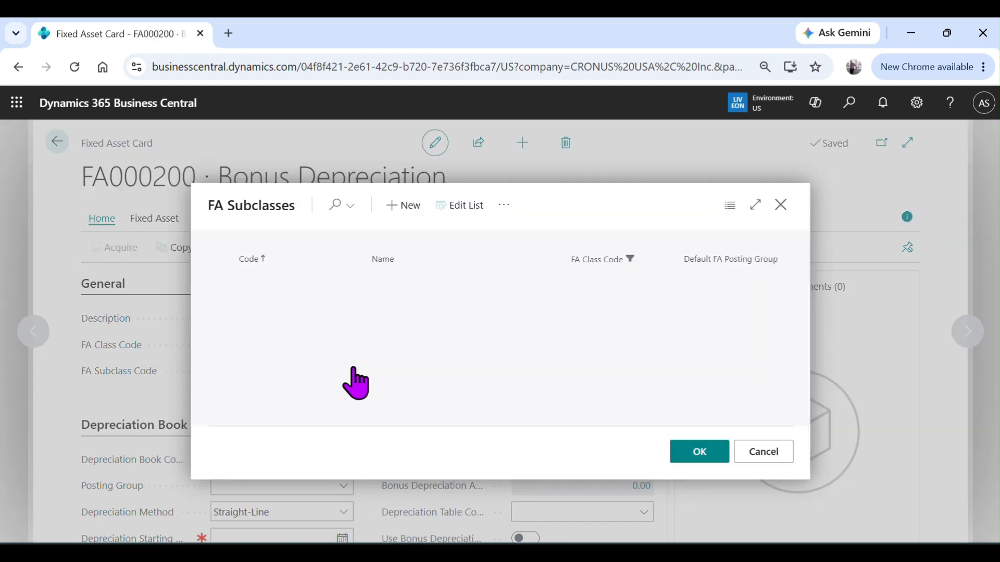
left_click(263, 341)
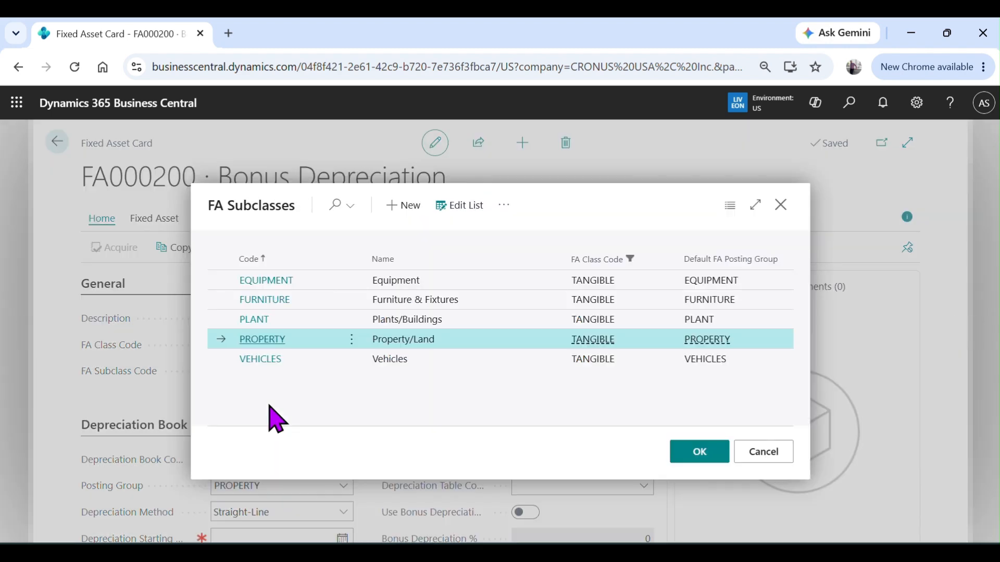
left_click(744, 456)
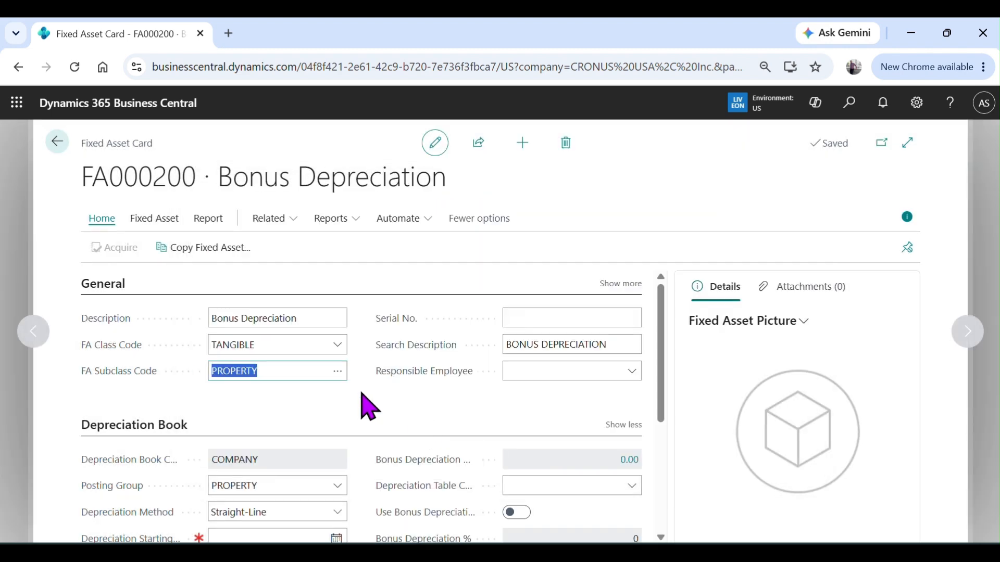
Set the asset's Depreciation Starting Date to 1/1/2026 and its number of depreciation years to 10
scroll(362, 395, "down", 2)
left_click(221, 459)
type("010")
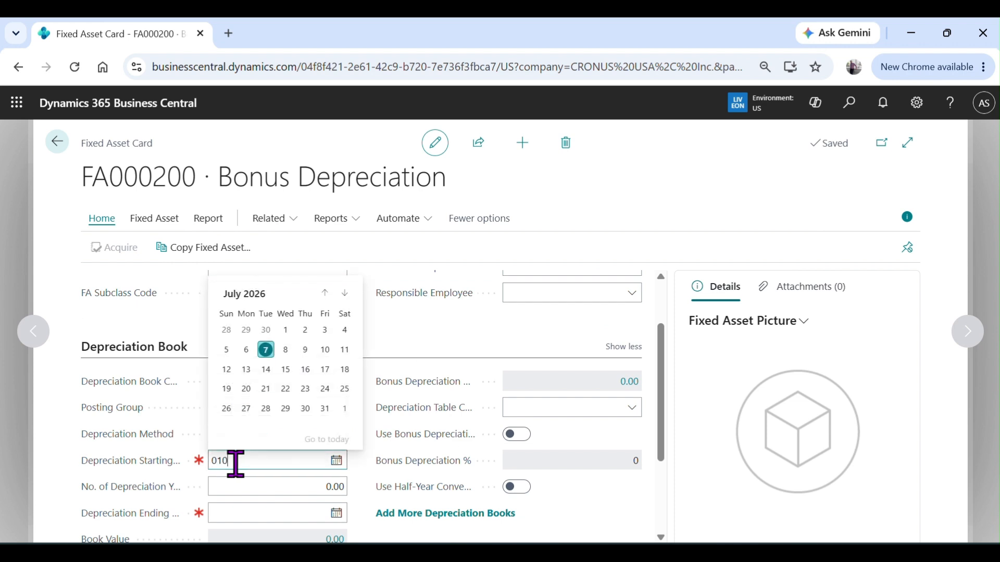
type("12026")
key("Tab")
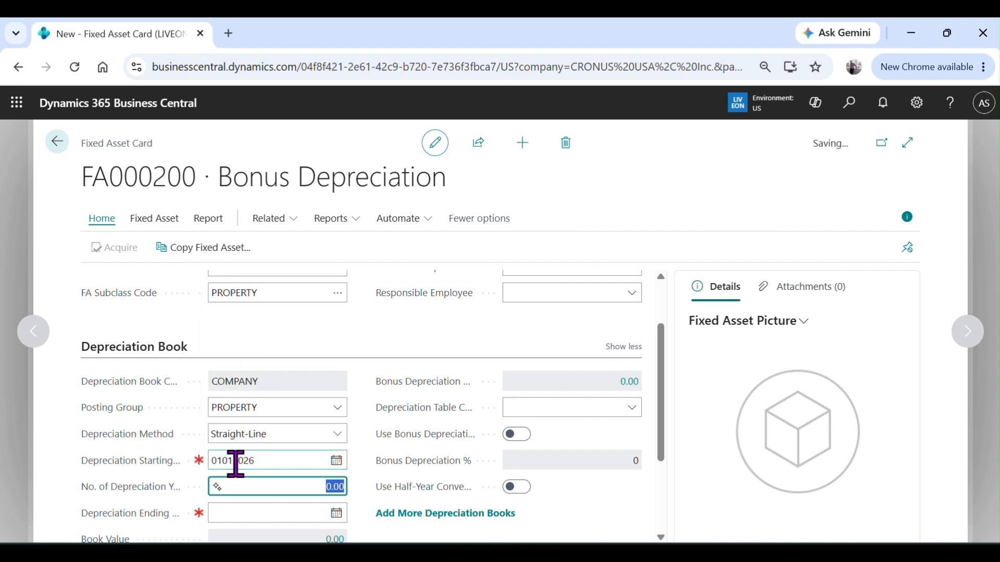
type("10")
key("Tab")
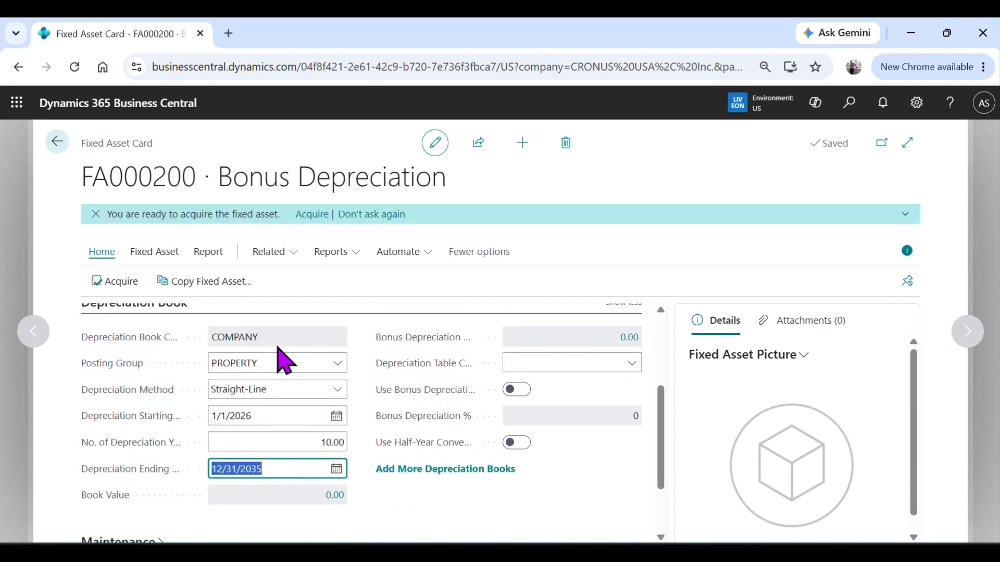
Turn on Use Bonus Depreciation for the asset's COMPANY depreciation book and check the Bonus Depreciation %
scroll(196, 384, "up", 2)
scroll(224, 383, "down", 2)
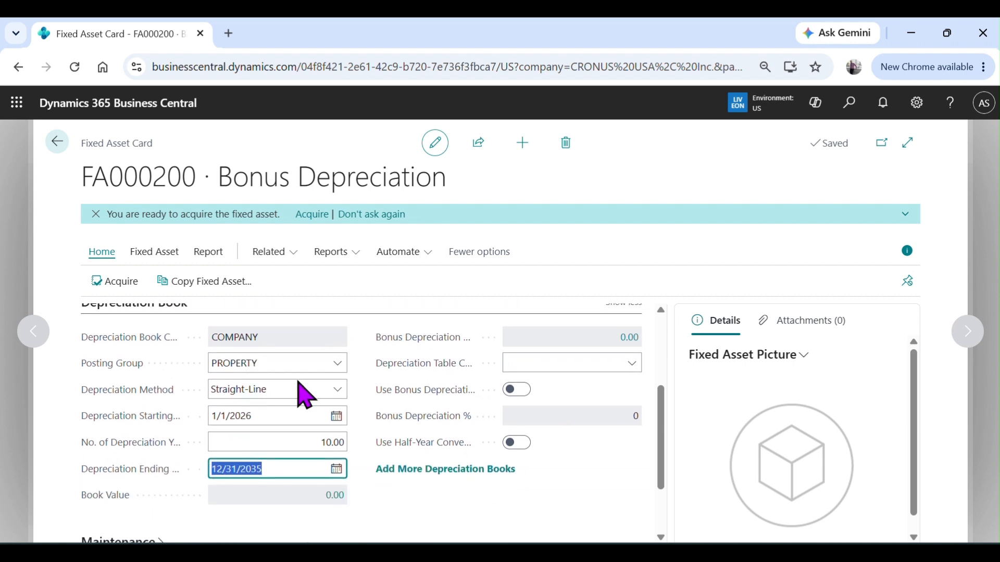
left_click(428, 395)
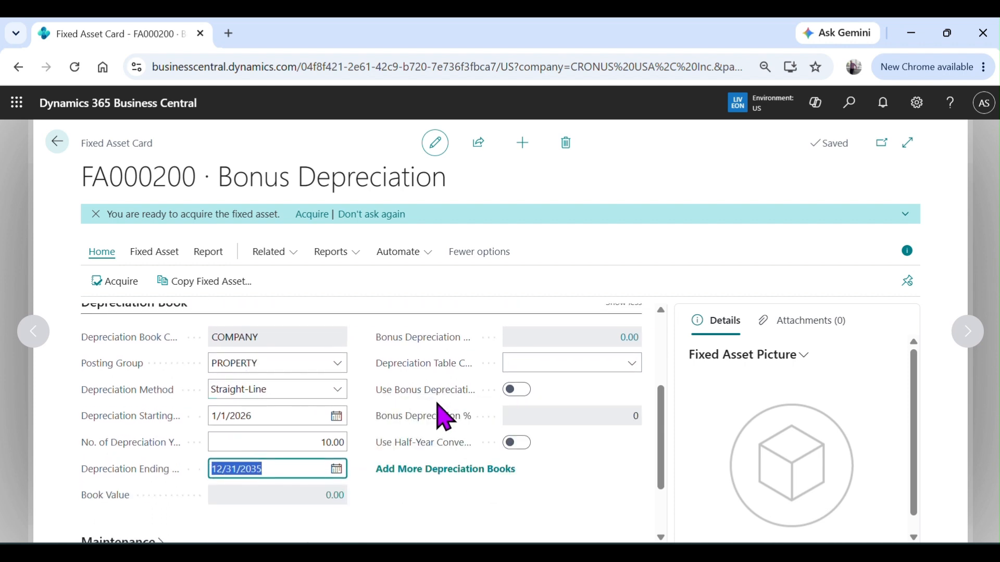
left_click(518, 391)
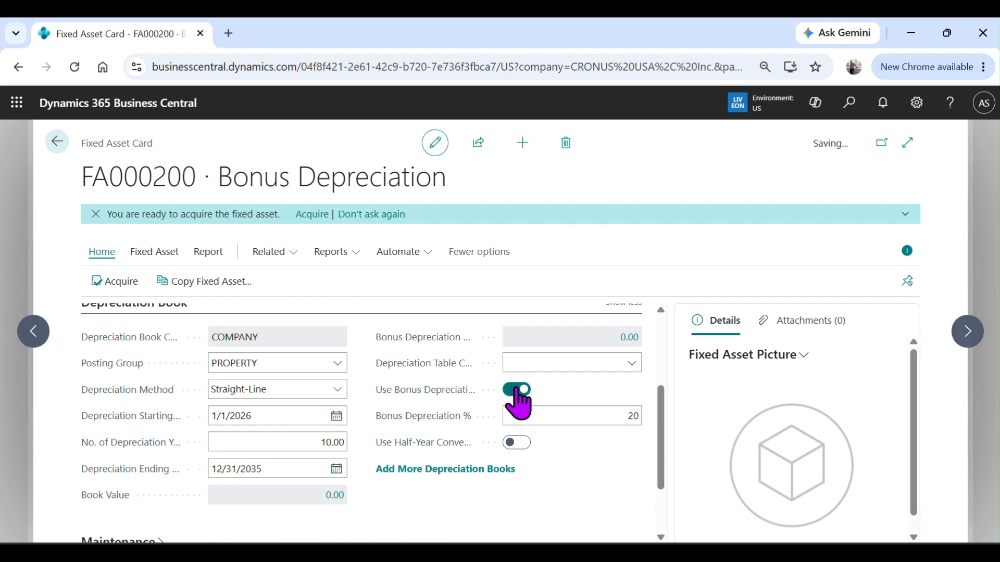
left_click(576, 415)
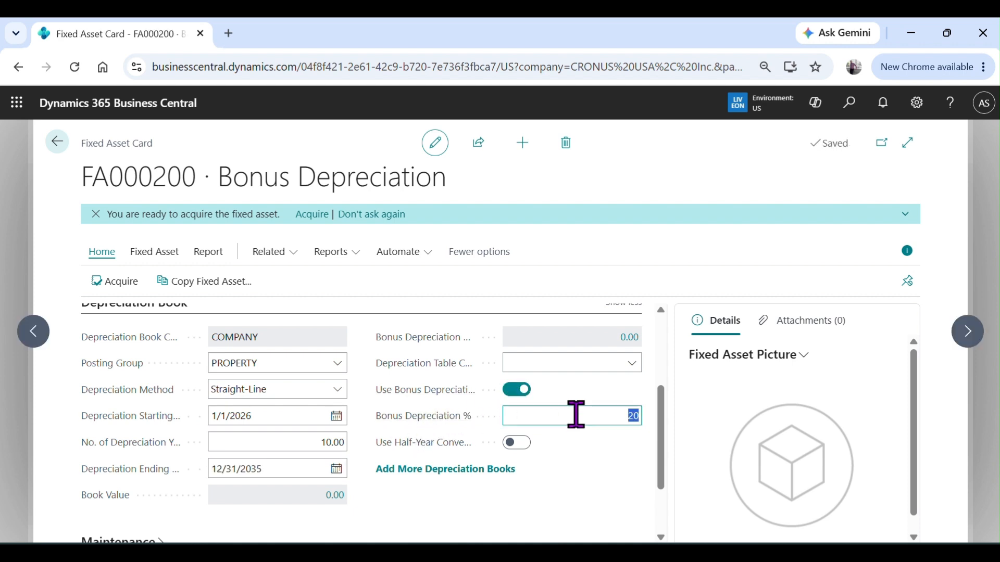
left_click(593, 435)
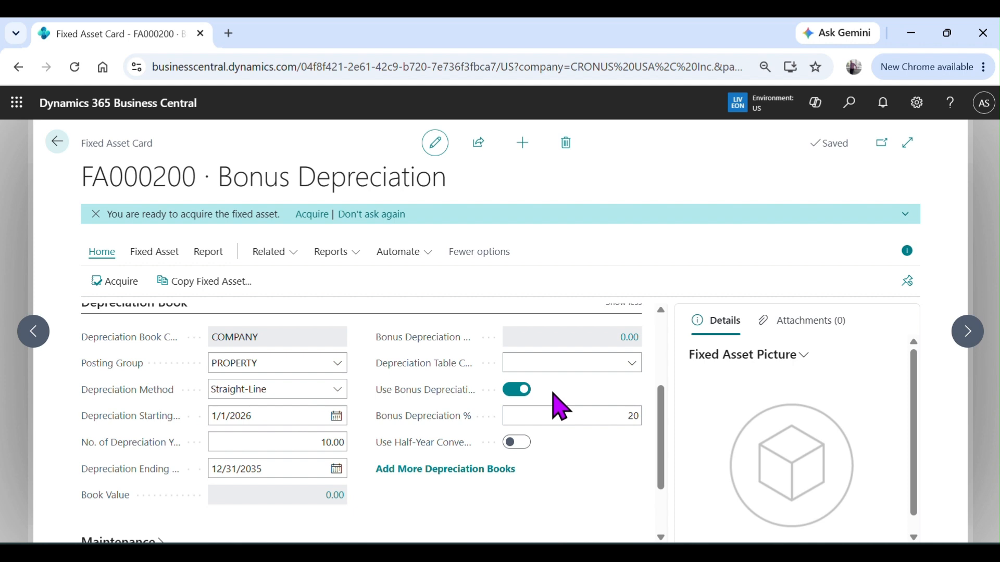
Try to set the asset's Bonus Depreciation % to 21 and refresh the card to undo the change
left_click(584, 415)
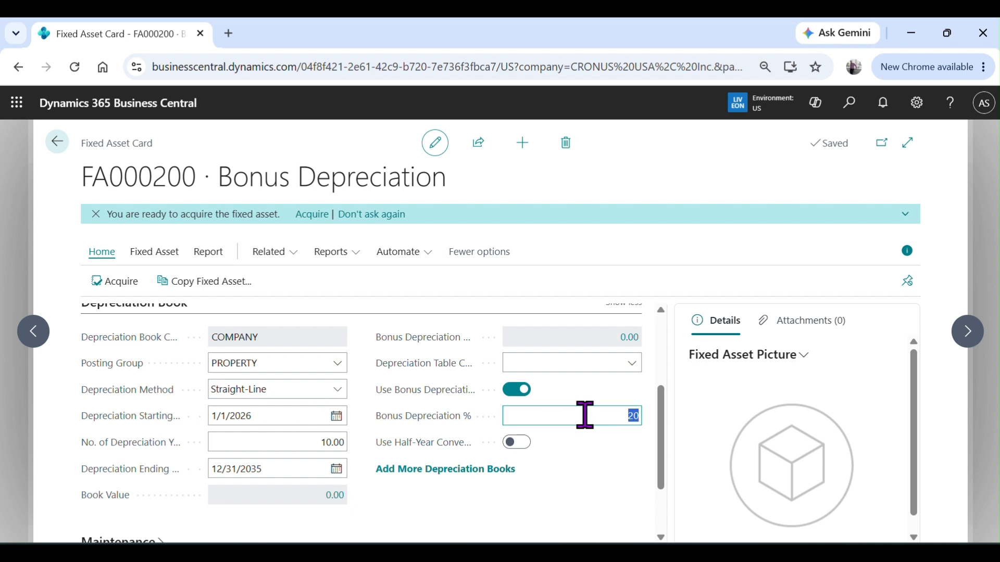
type("21")
key("Tab")
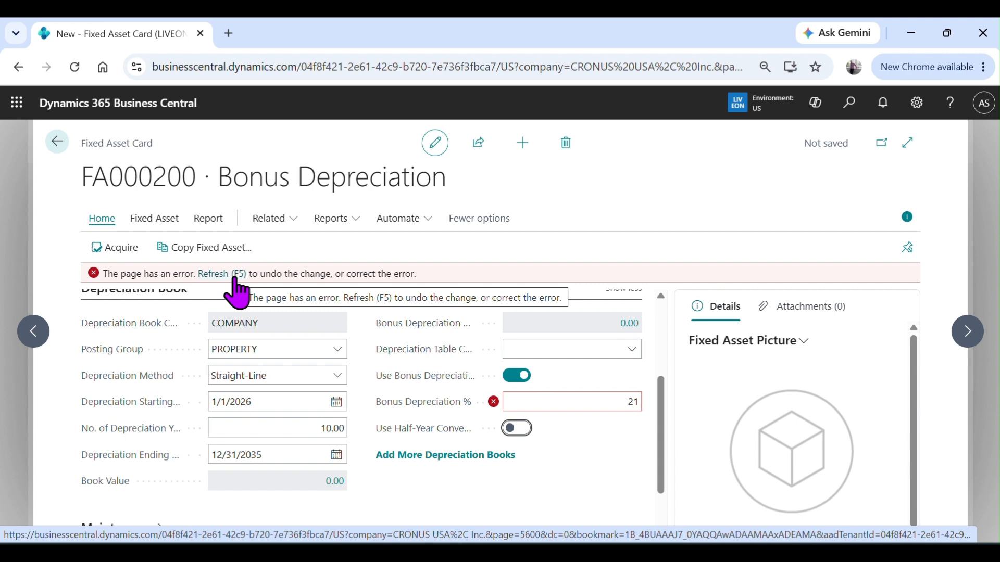
left_click(235, 275)
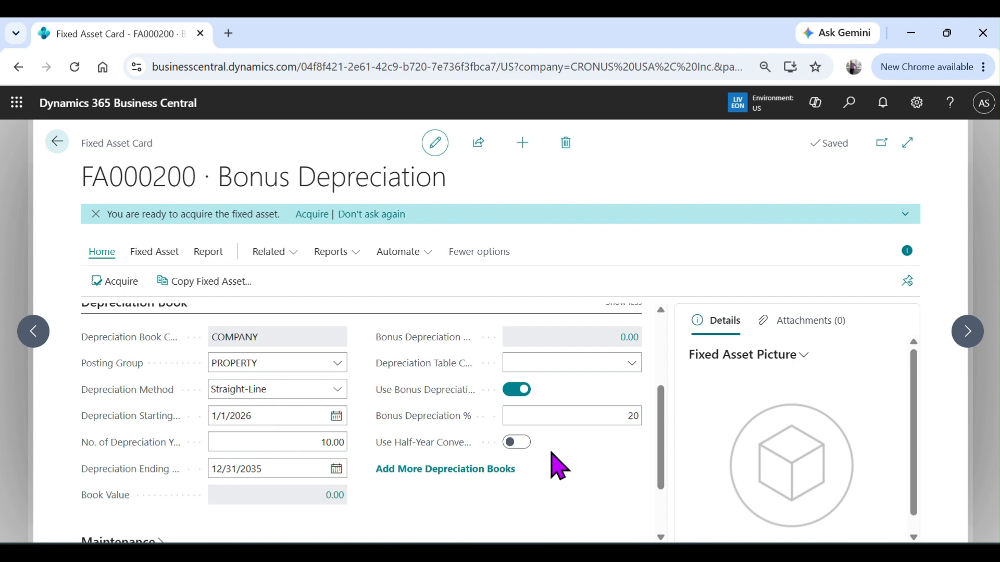
Close the fixed asset card and open the Fixed Asset G/L Journals page through the page search
left_click(57, 145)
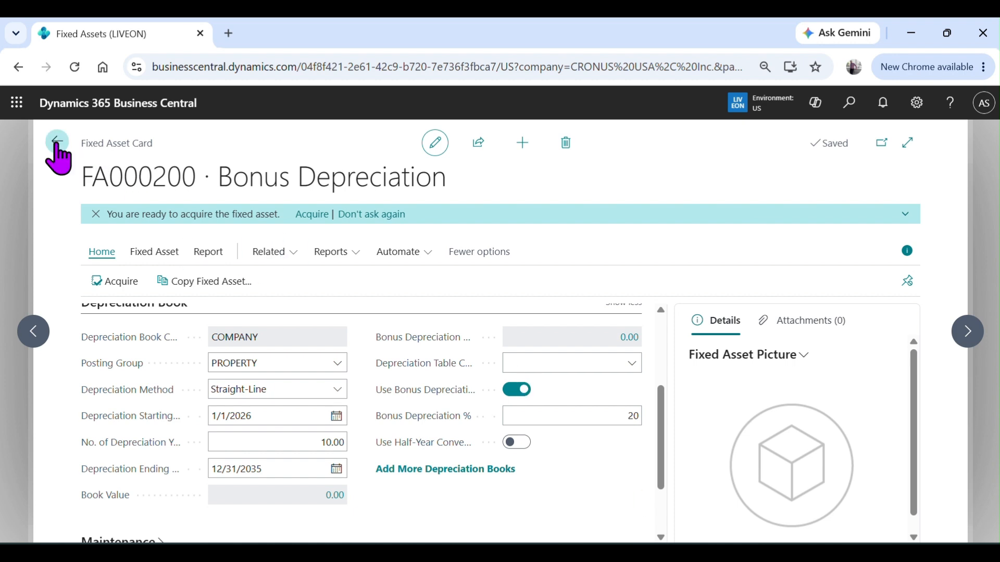
left_click(849, 103)
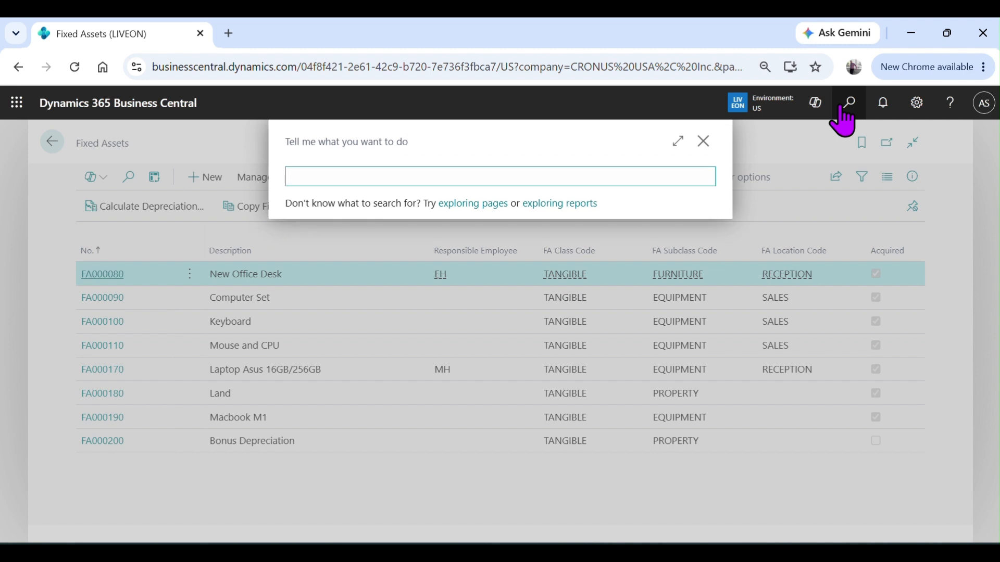
type("fixed asse g/l")
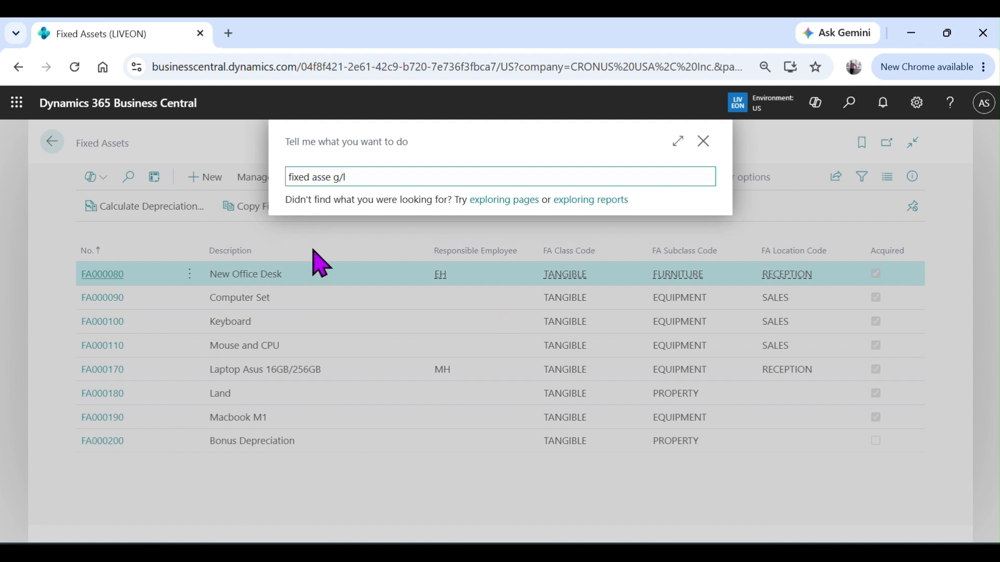
left_click(347, 350)
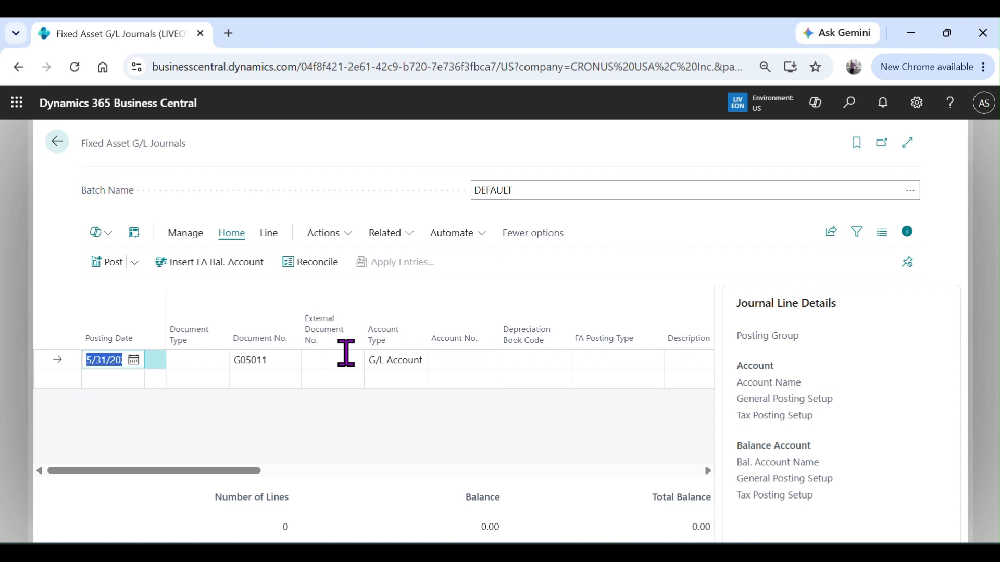
Set the posting date of the first journal line in the DEFAULT batch to 12/31/2025
type("1")
key("Tab")
key("Tab")
key("Tab")
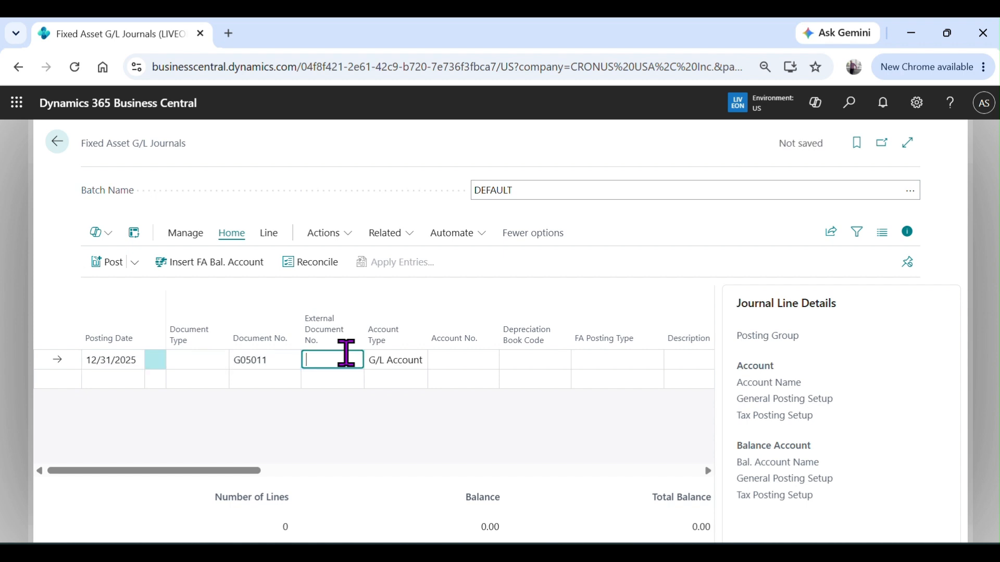
Set the journal line's account type to Fixed Asset and choose asset FA000200, Bonus Depreciation, as the account
key("Tab")
type("f")
key("Tab")
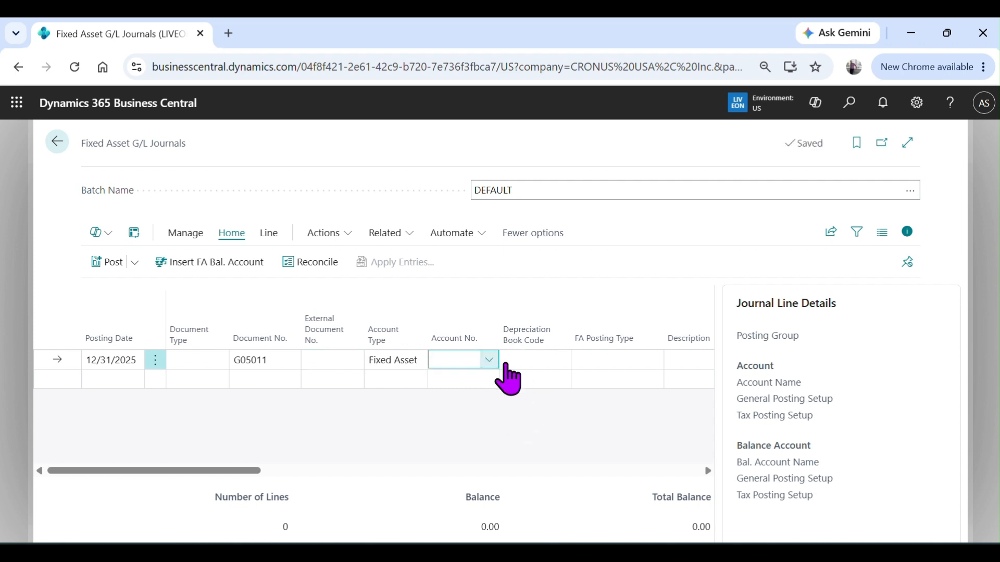
left_click(489, 360)
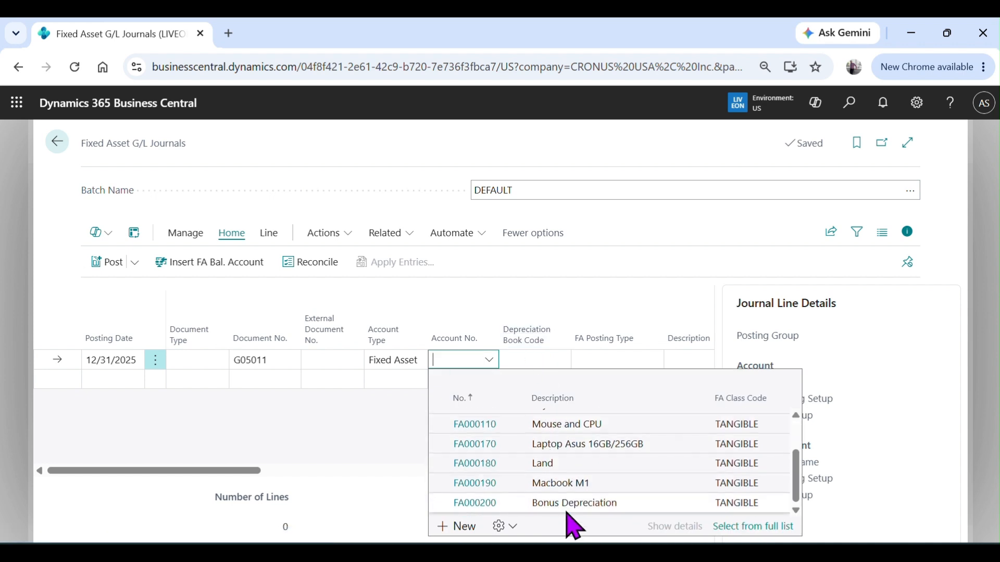
key("Return")
key("Return")
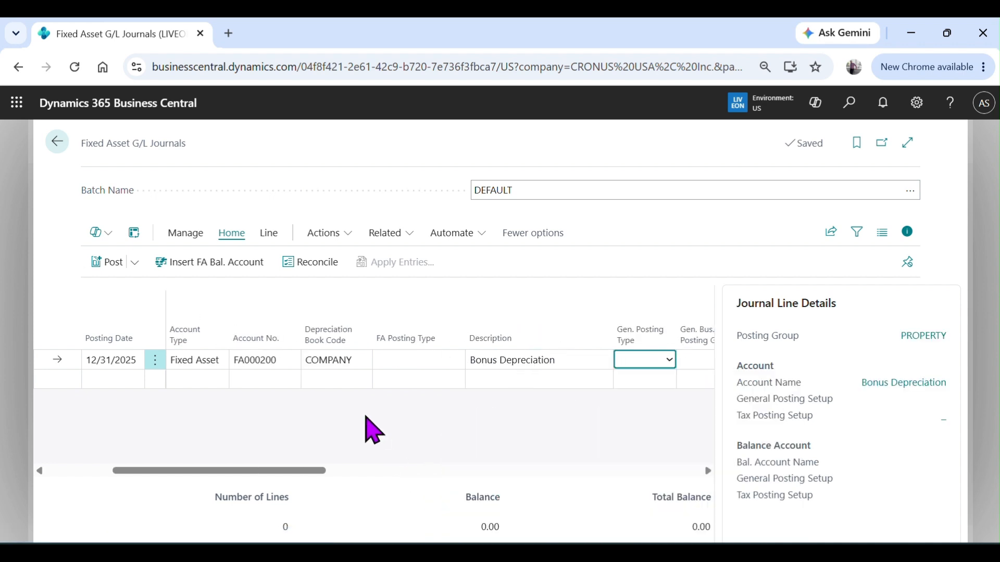
Set the FA Posting Type of the FA000200 journal line to Acquisition Cost
key("shift+Tab")
key("shift+Tab")
key("Down")
key("Tab")
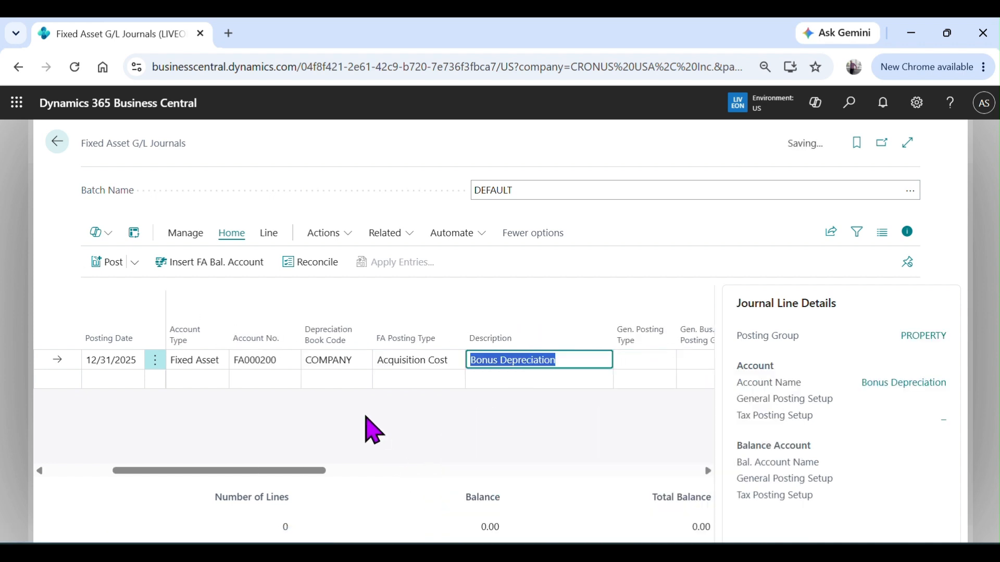
Enter an amount of 1,000,000 on the acquisition line and use G/L account 61500 as the balancing account
key("Tab")
key("Tab")
key("Tab")
key("Tab")
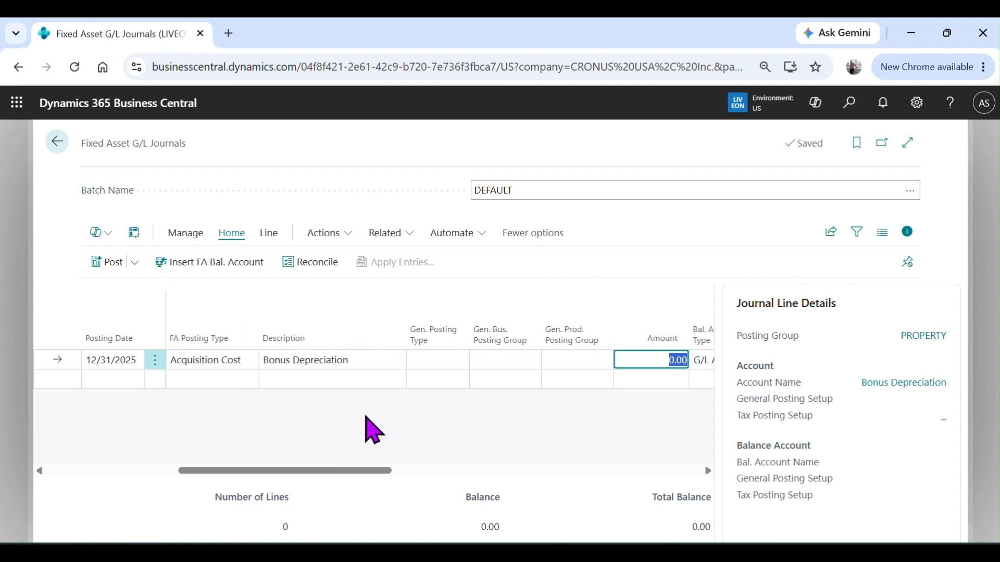
type("1000000")
key("Tab")
key("Tab")
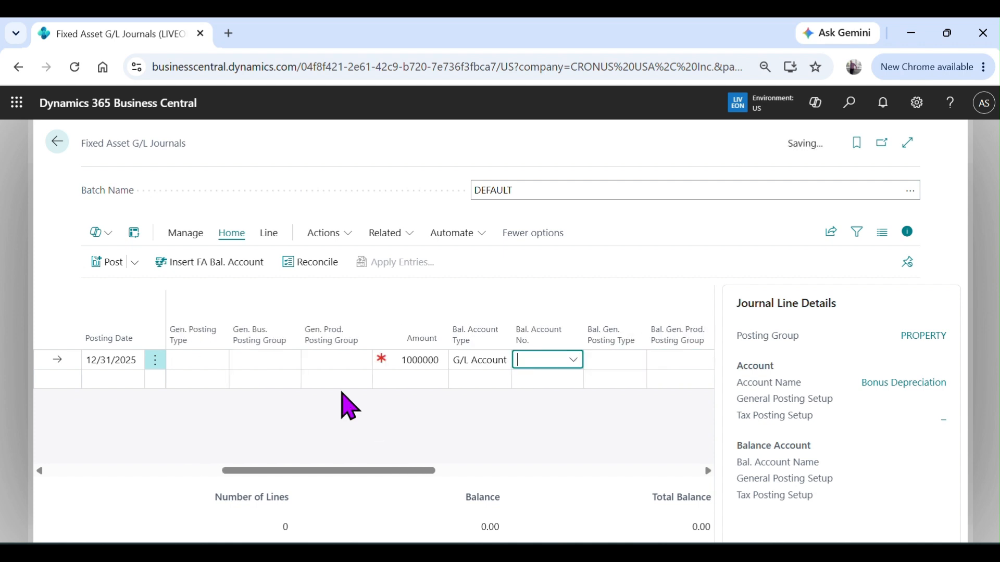
type("61500")
key("Tab")
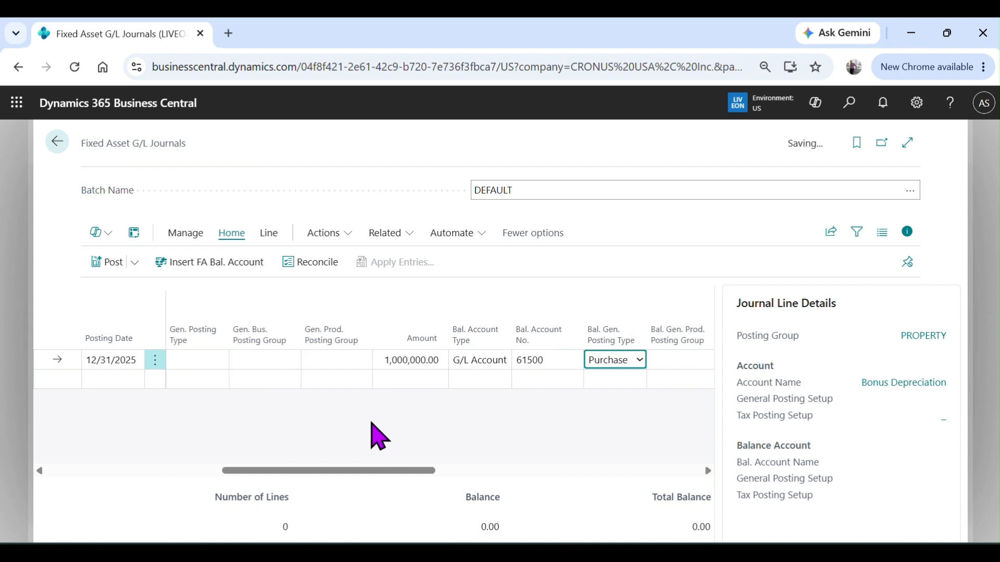
Post the acquisition cost line of the DEFAULT batch and confirm the posting
left_click_drag(391, 471, 185, 442)
left_click(104, 264)
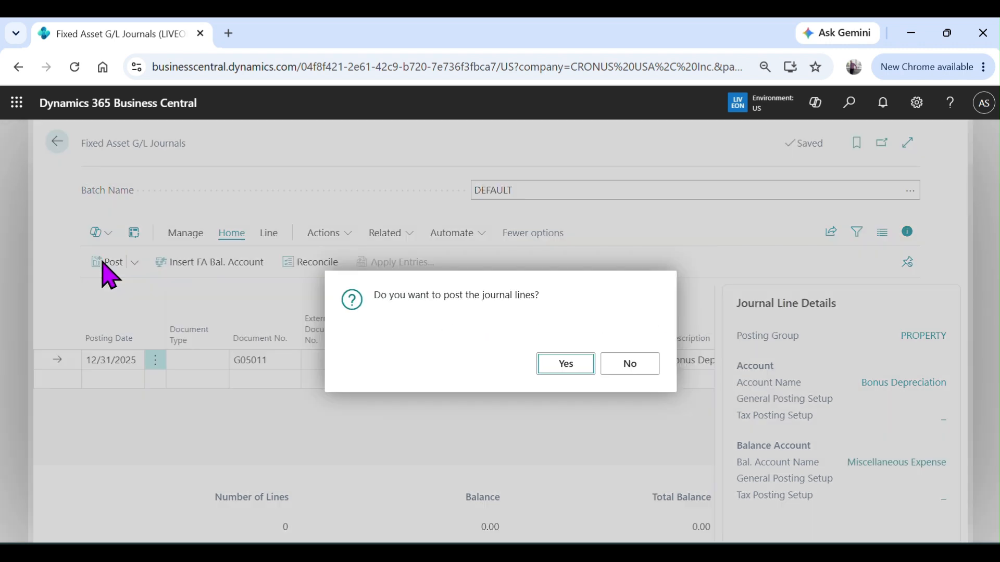
left_click(551, 367)
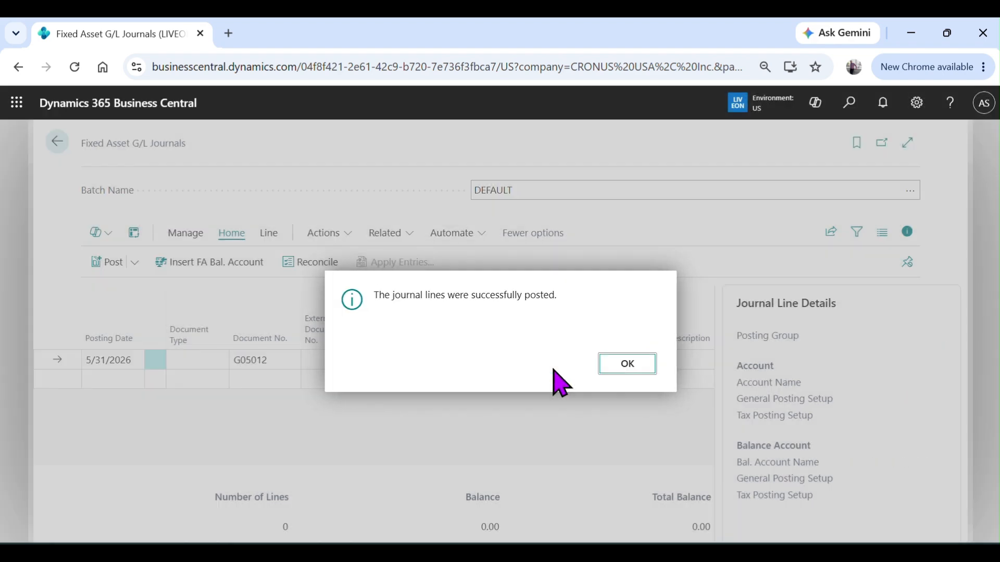
left_click(630, 366)
Return to the Fixed Assets list, open the FA000200 card and check its acquisition cost and depreciation book settings
left_click(57, 141)
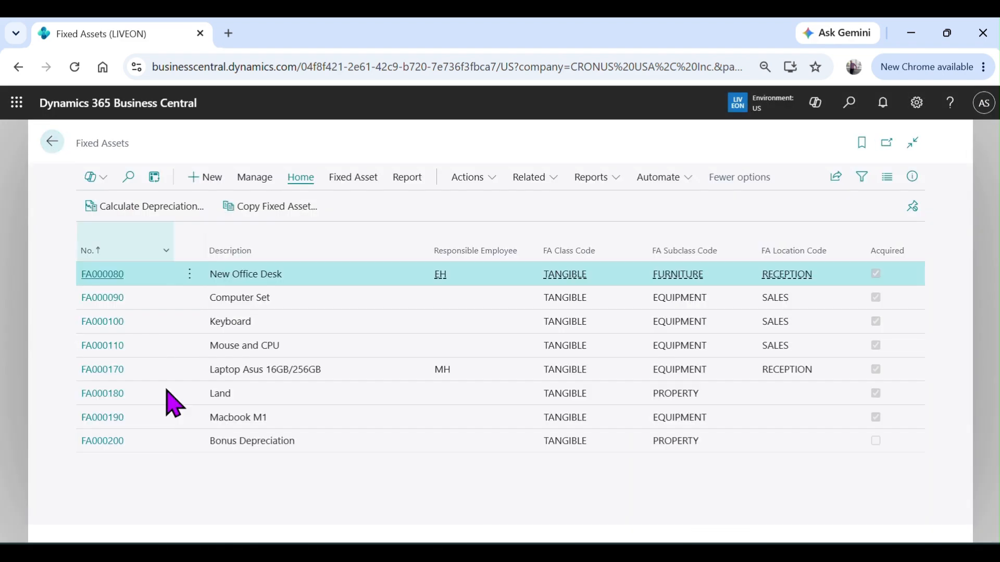
left_click(102, 443)
left_click(102, 442)
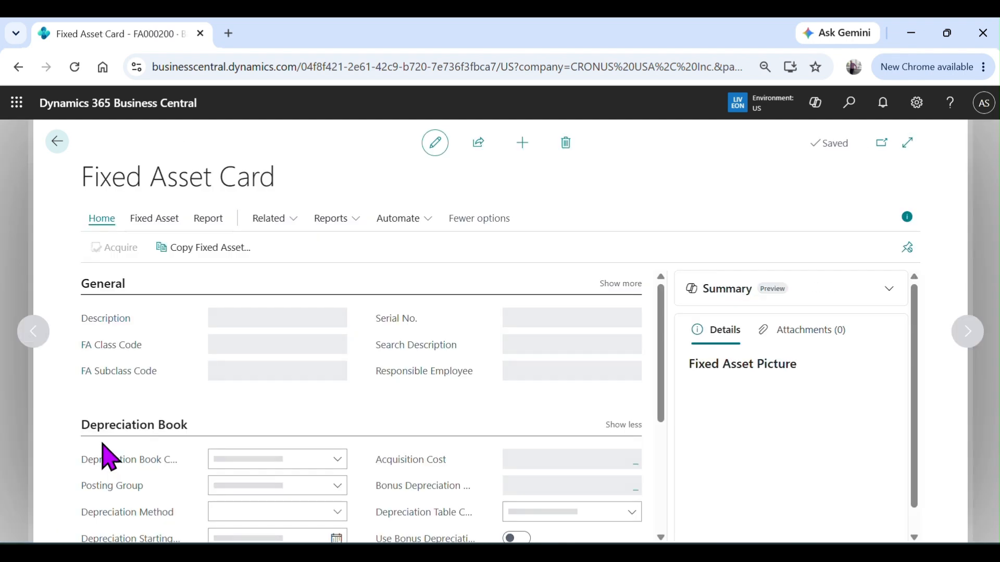
scroll(386, 419, "down", 1)
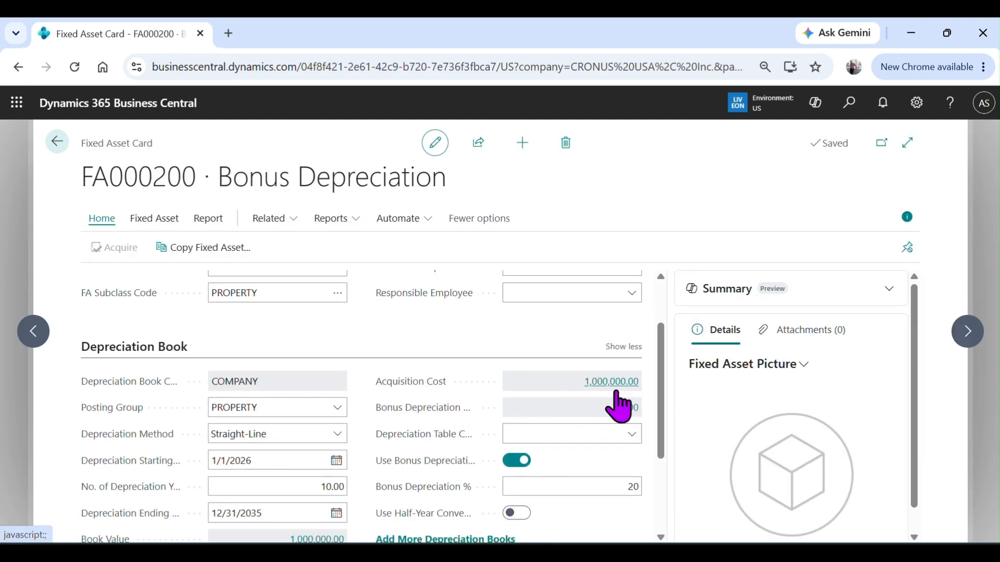
scroll(445, 375, "down", 1)
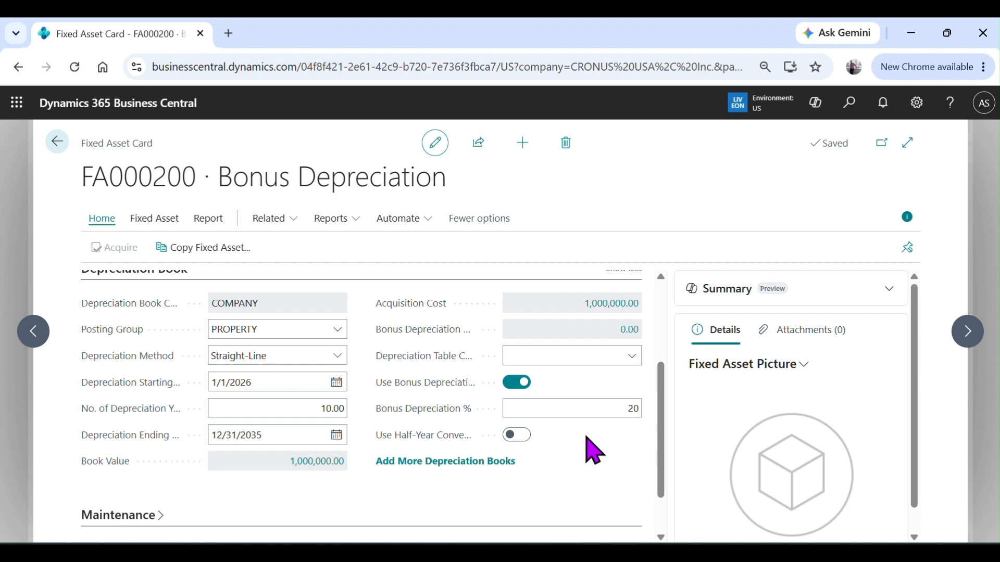
Start Calculate Depreciation from the Fixed Assets list and set the FA Posting Date to 6/30/2026
left_click(52, 150)
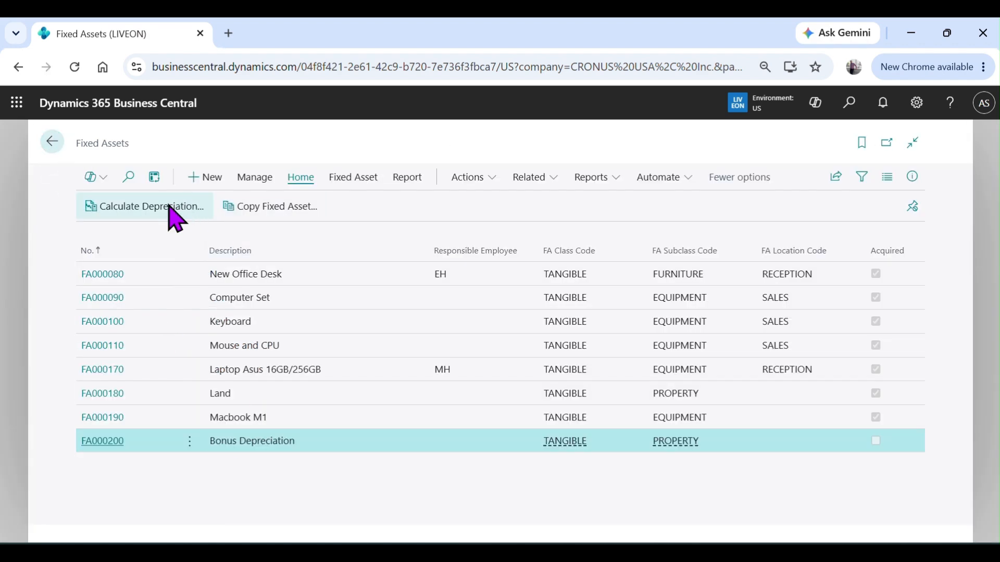
left_click(172, 211)
left_click(672, 301)
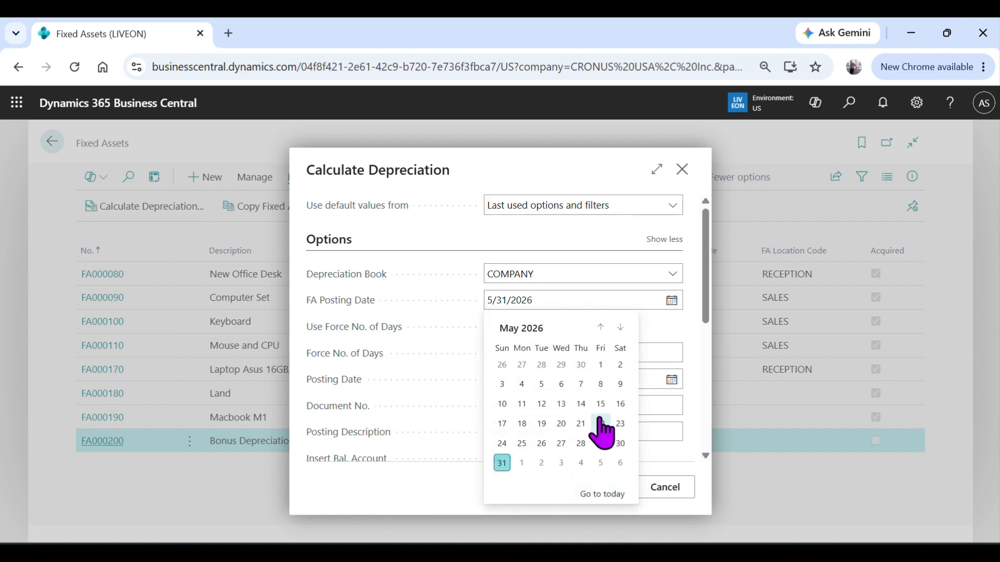
left_click(620, 327)
left_click(541, 443)
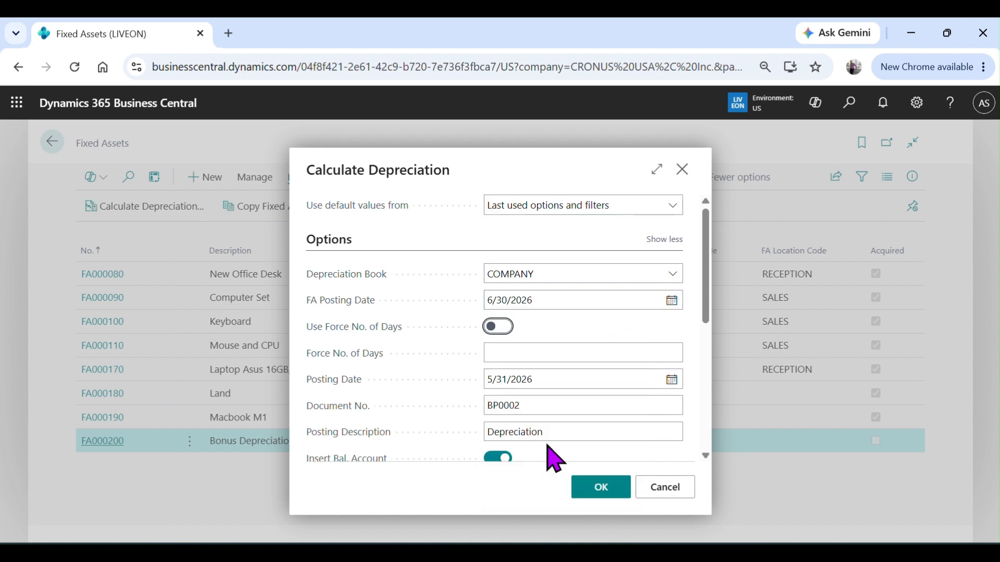
Set the Posting Date of the depreciation calculation to 6/30/2026
left_click(560, 379)
left_click(671, 380)
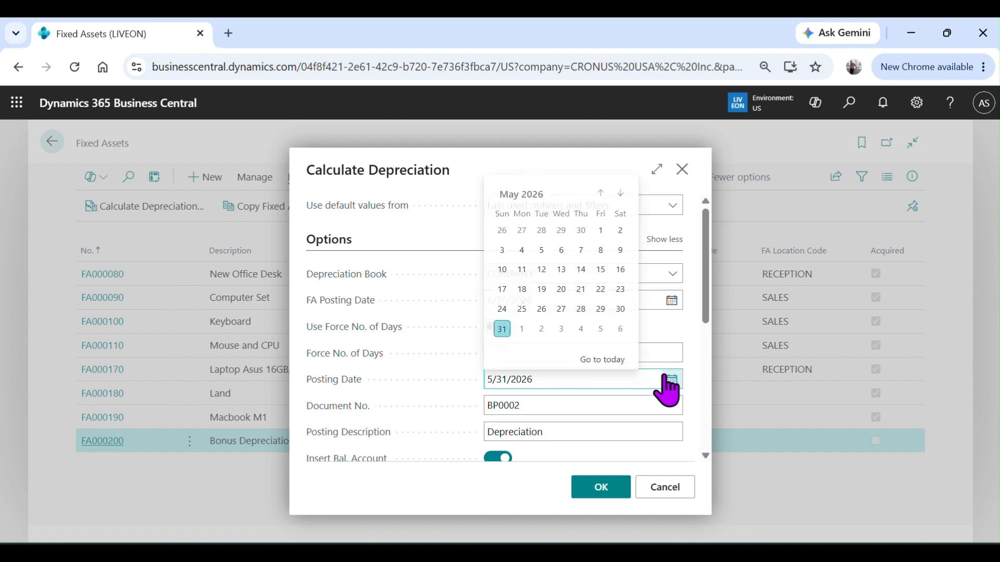
left_click(620, 194)
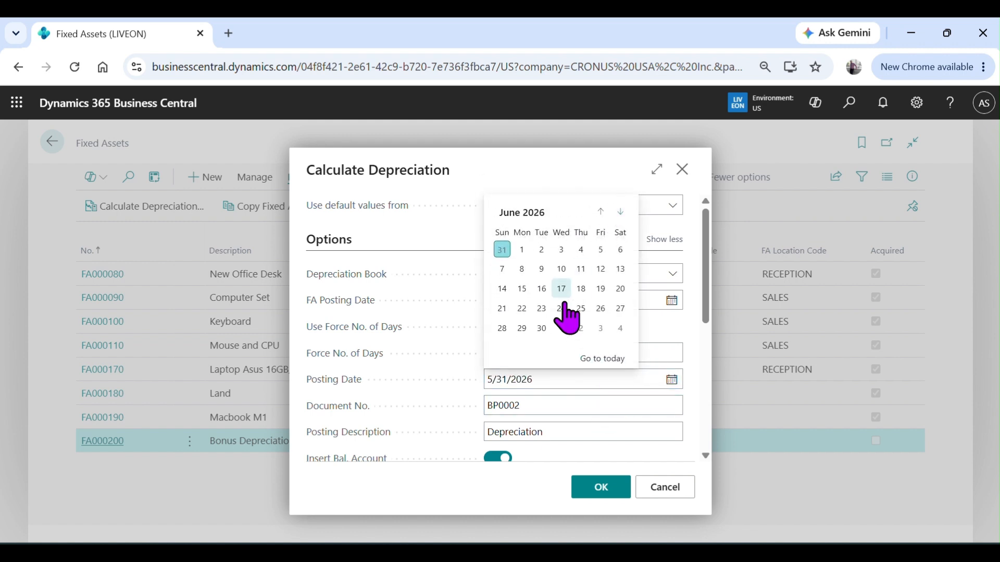
left_click(551, 328)
scroll(554, 335, "down", 3)
Set the depreciation run's document number to BP00099 and its posting description to Bonus Depreciation
key("Tab")
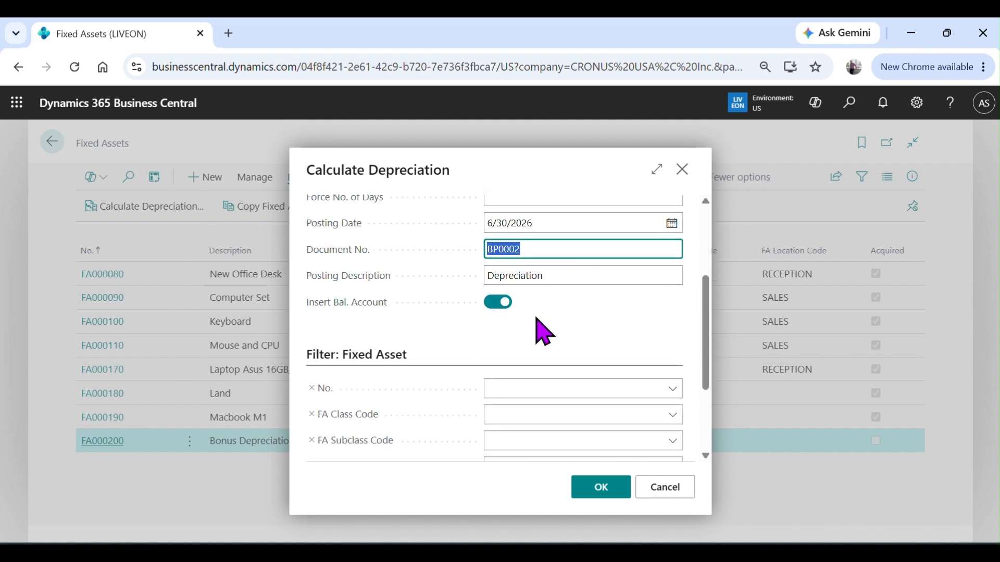
left_click(536, 256)
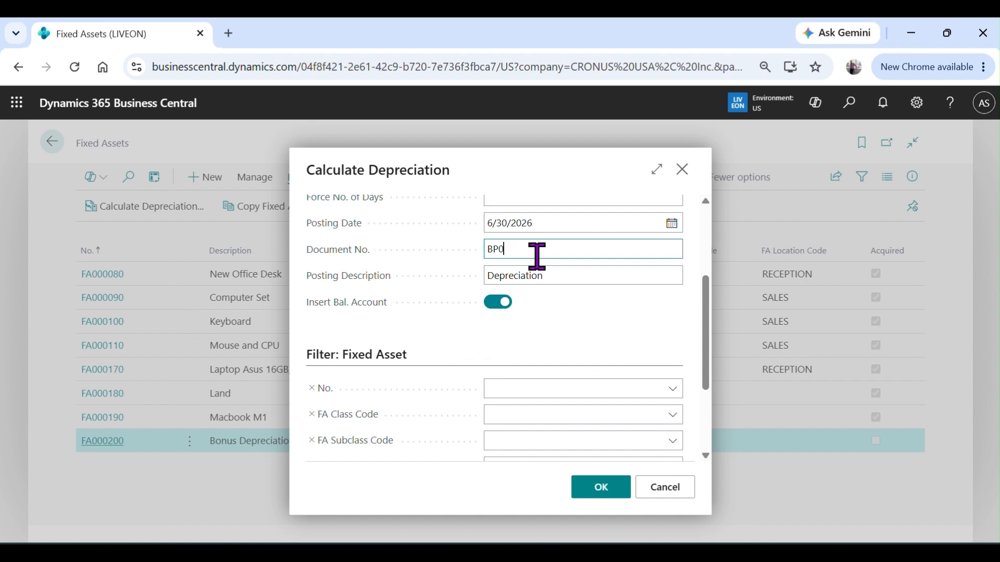
type("09")
key("Tab")
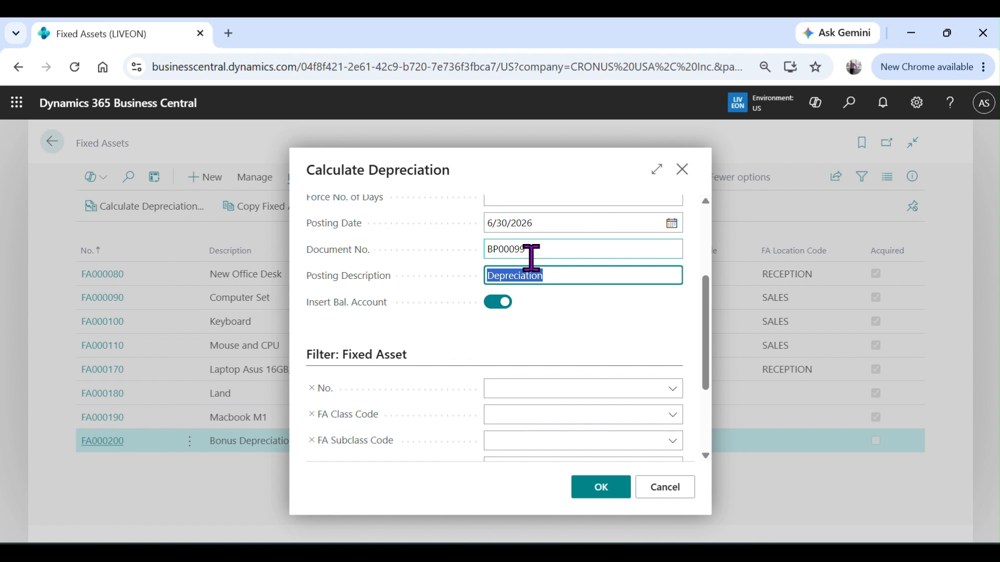
type("Bonus De")
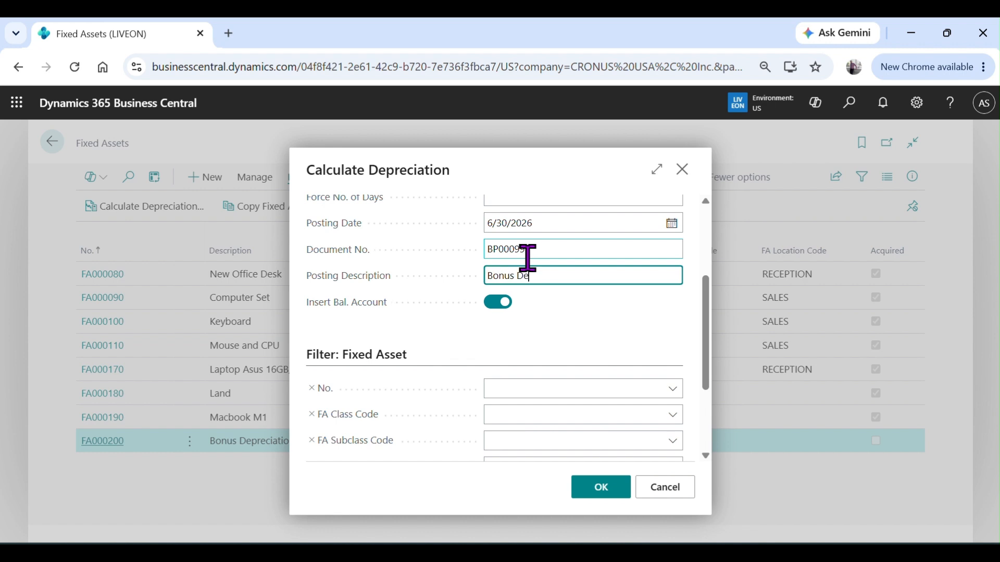
type("preciation")
Filter the calculation to fixed asset FA000200, run it and open the resulting Fixed Asset G/L Journal
left_click(677, 393)
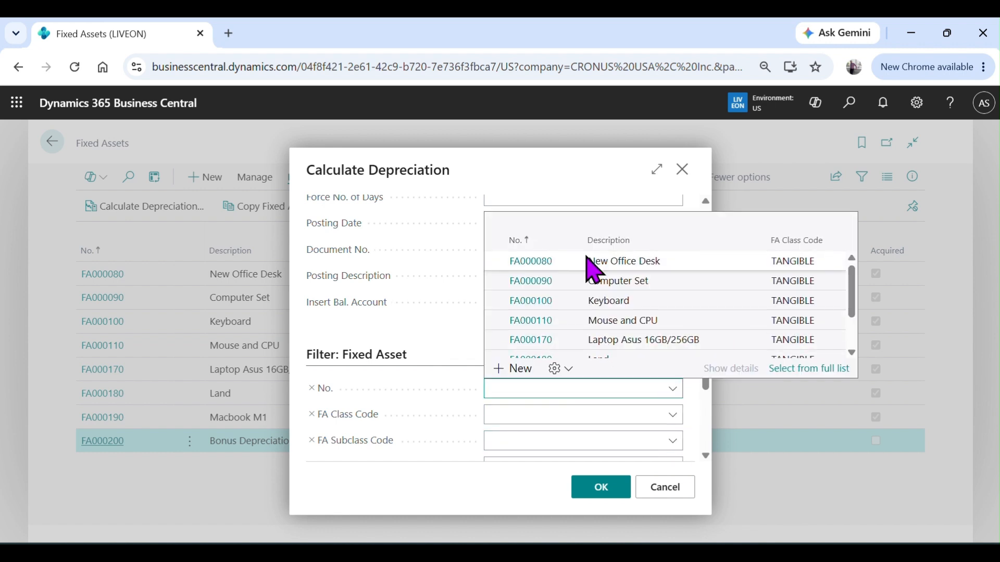
scroll(609, 312, "down", 3)
left_click(601, 346)
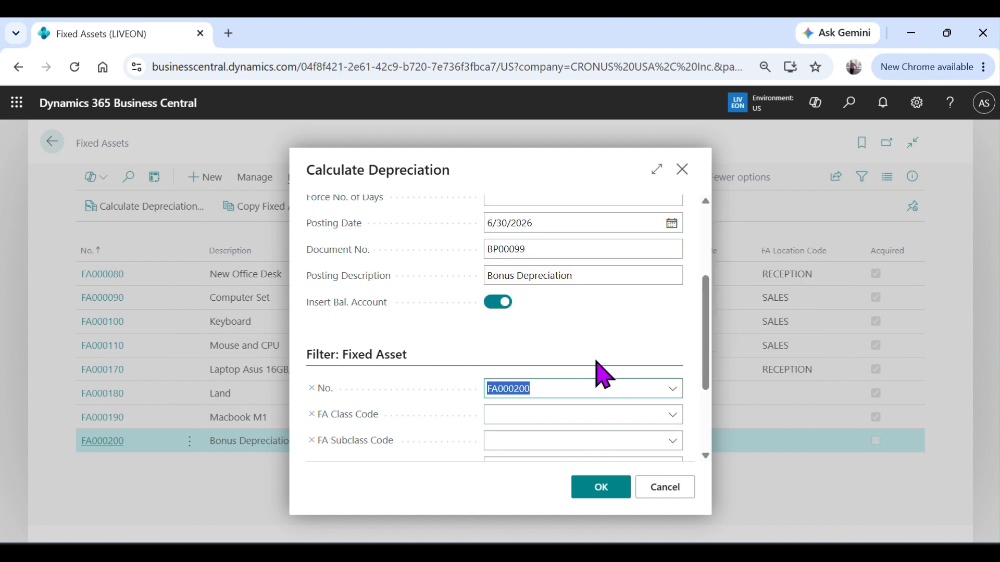
left_click(587, 492)
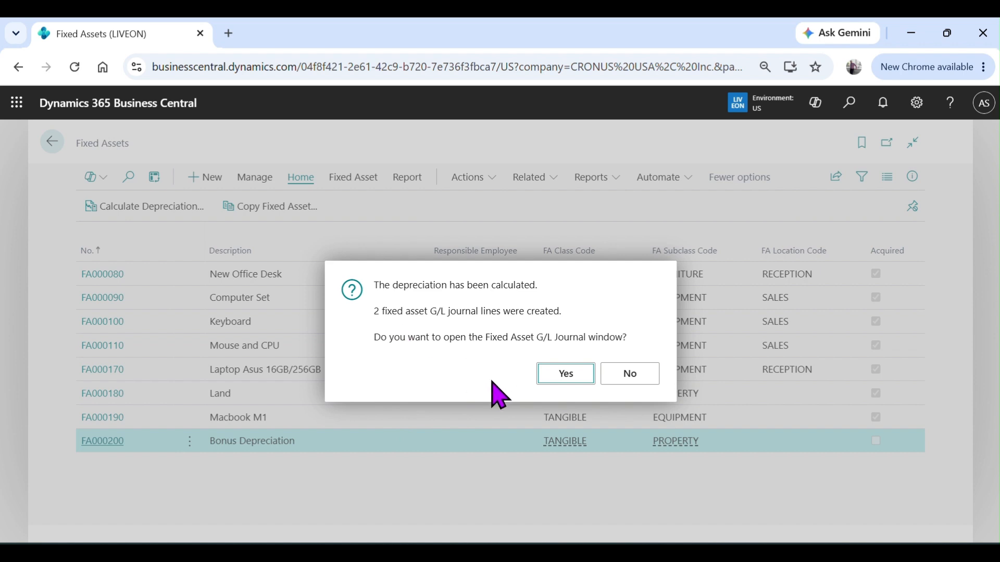
left_click(577, 368)
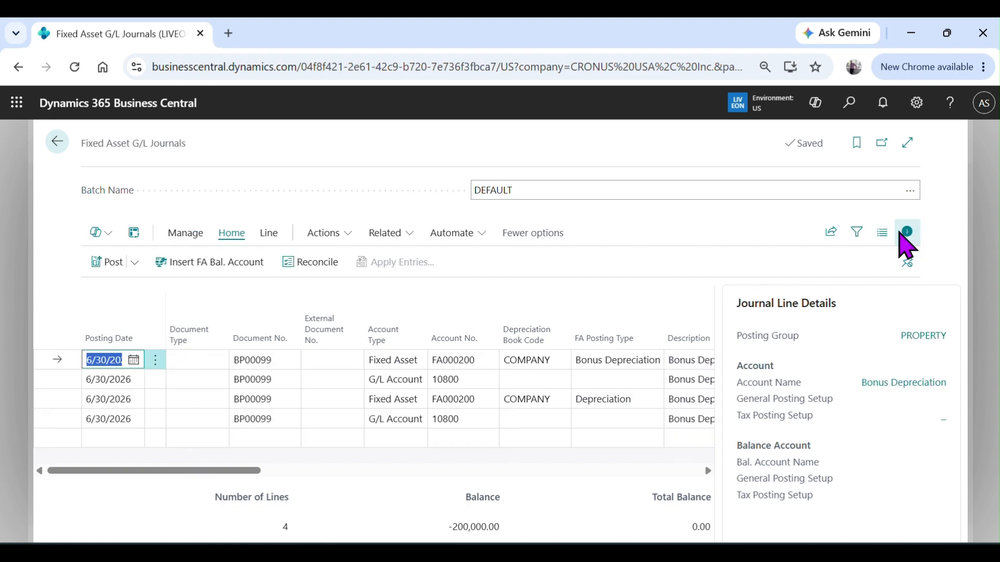
Hide the journal line details and examine the calculated lines' FA posting types, amounts and number of depreciation days
left_click(906, 233)
left_click(837, 142)
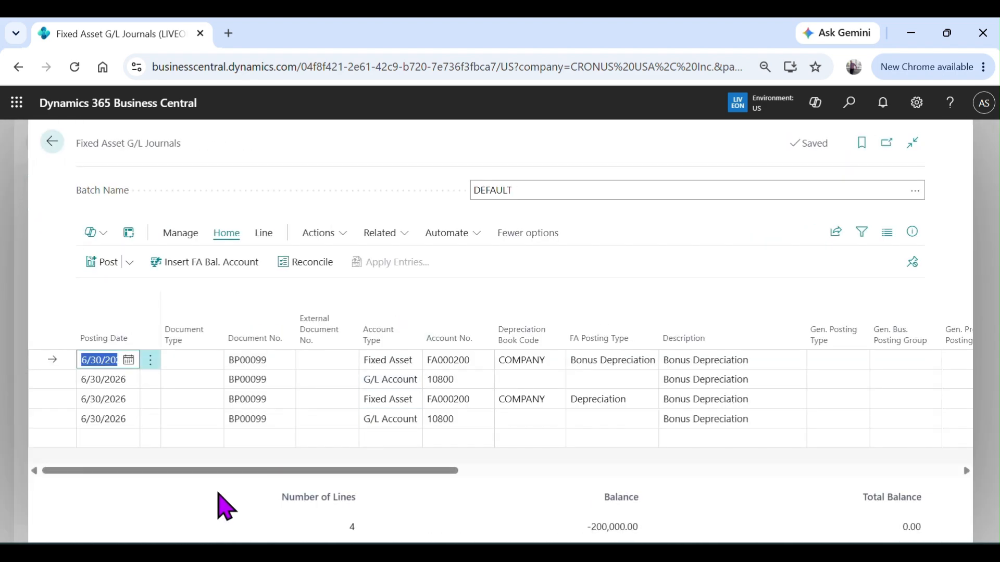
left_click_drag(336, 471, 404, 472)
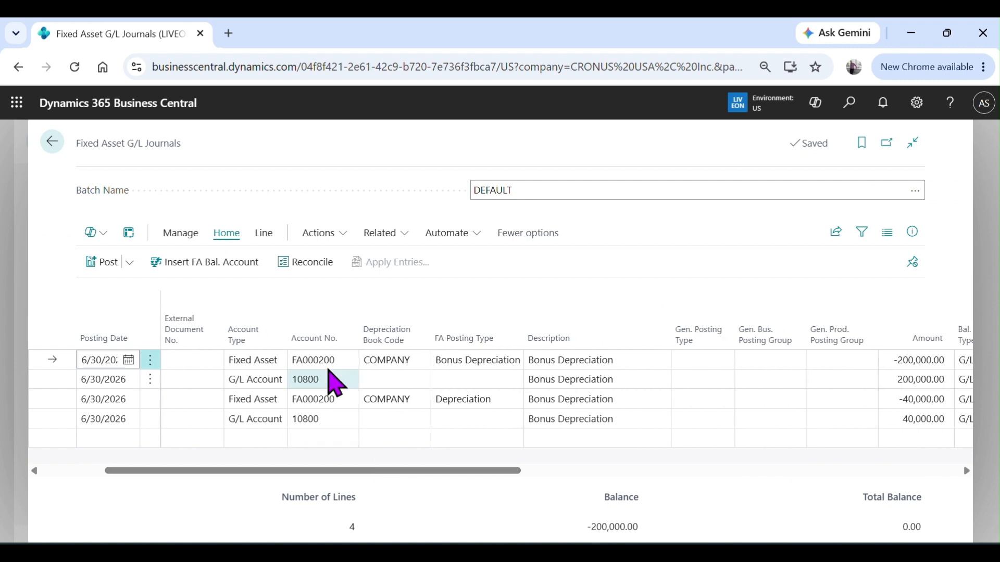
left_click(487, 364)
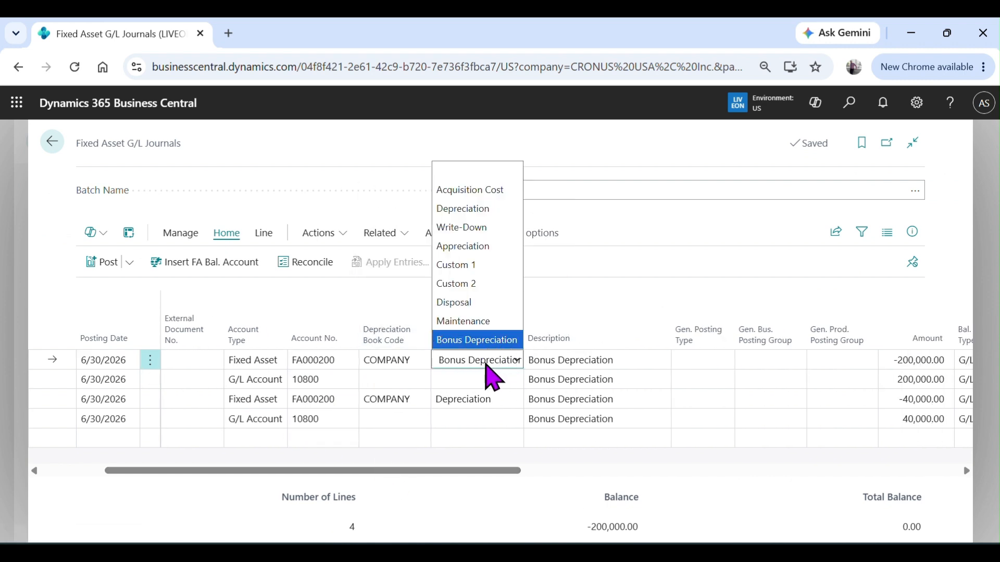
left_click(485, 364)
left_click_drag(480, 471, 614, 473)
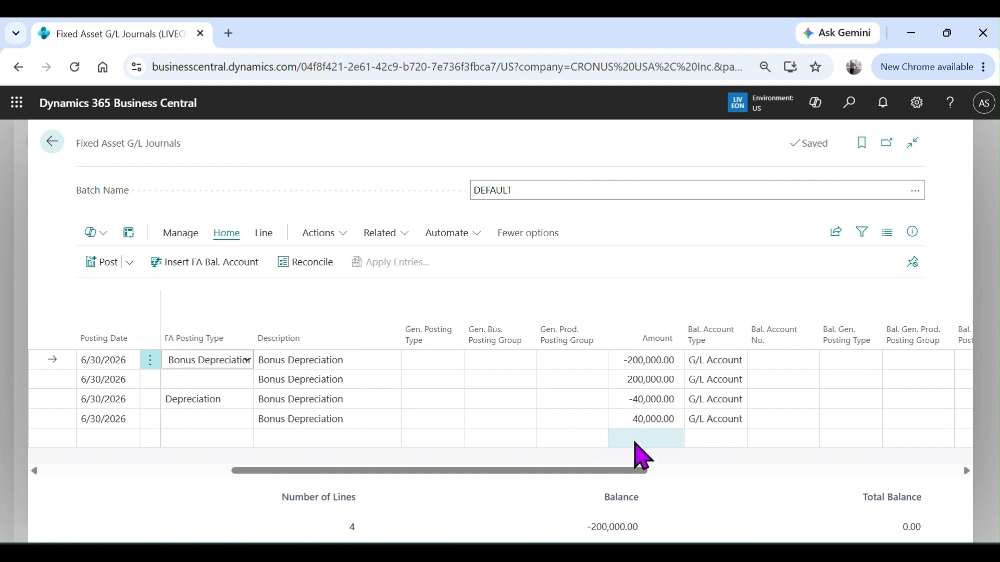
left_click_drag(624, 463, 715, 464)
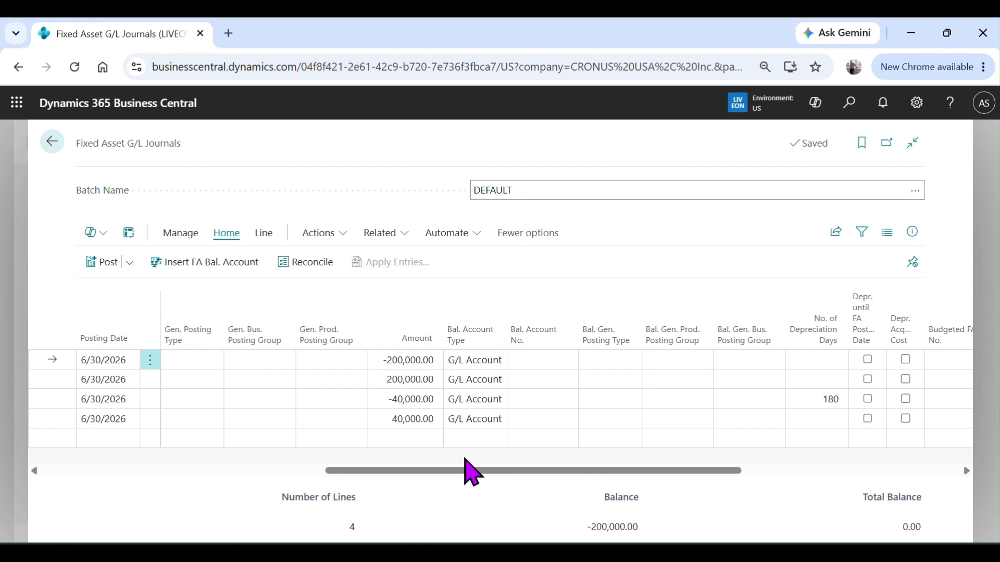
Switch to Excel and examine the bonus depreciation calculation in Book1, starting with the Book Value row
key("super")
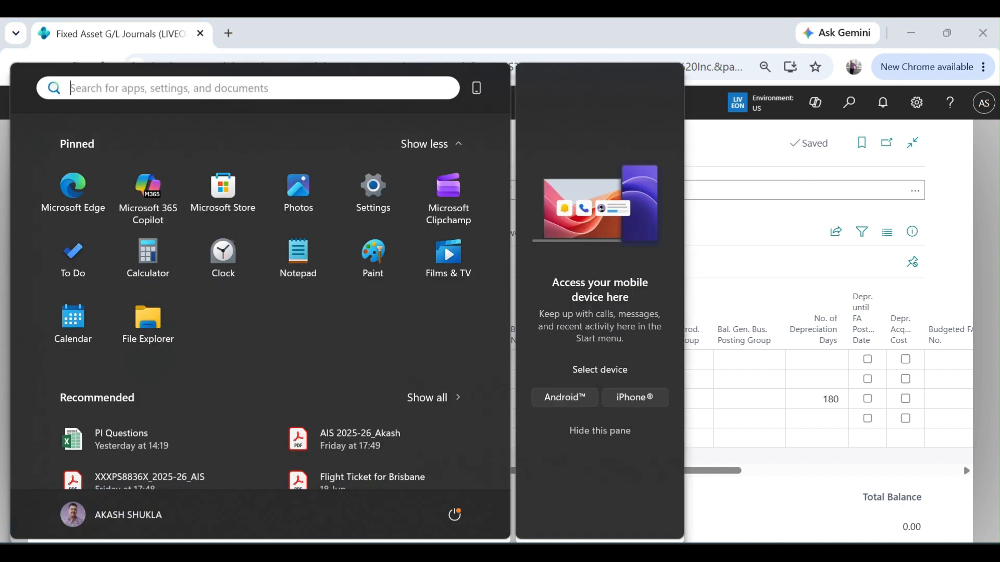
type("ece")
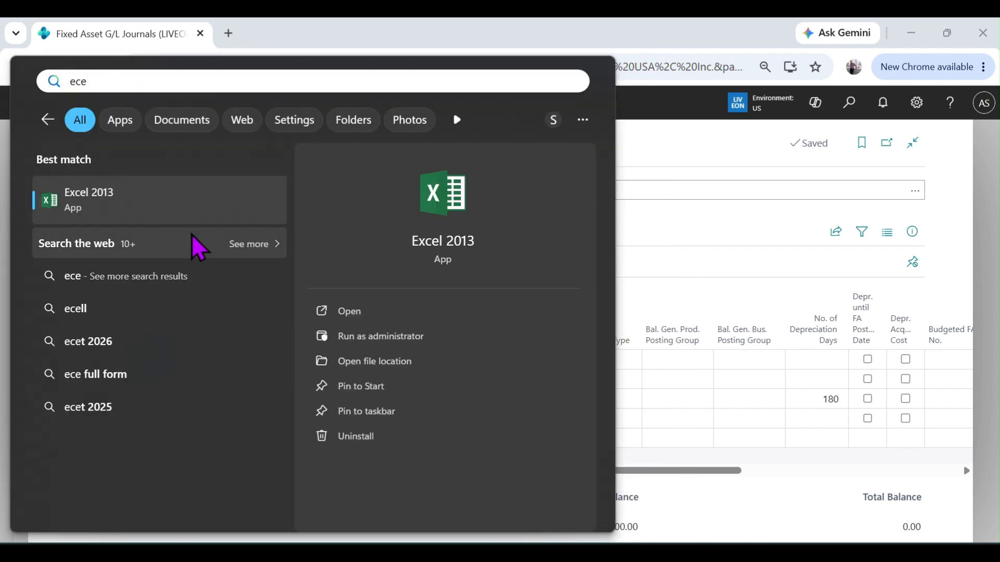
left_click(173, 216)
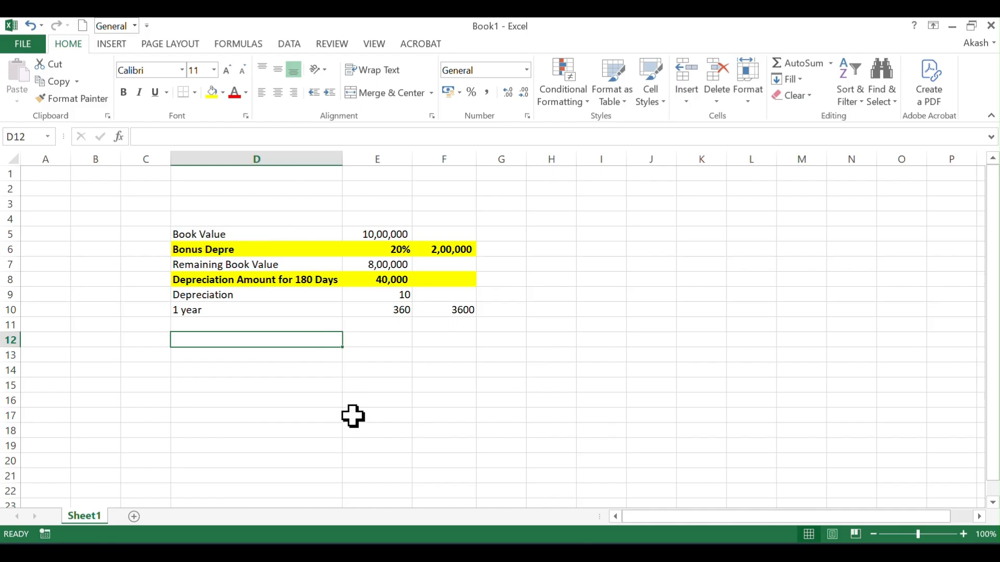
left_click(351, 415)
left_click(288, 231)
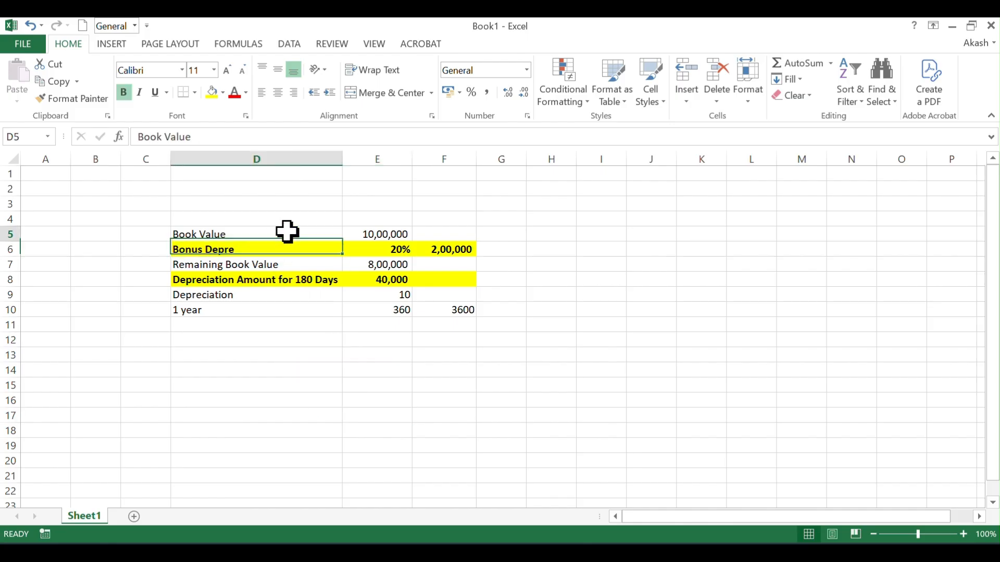
Examine the Bonus Depre percentage and amount in row 6 and the Remaining Book Value formula in cell E7
key("Right")
key("Down")
key("Left")
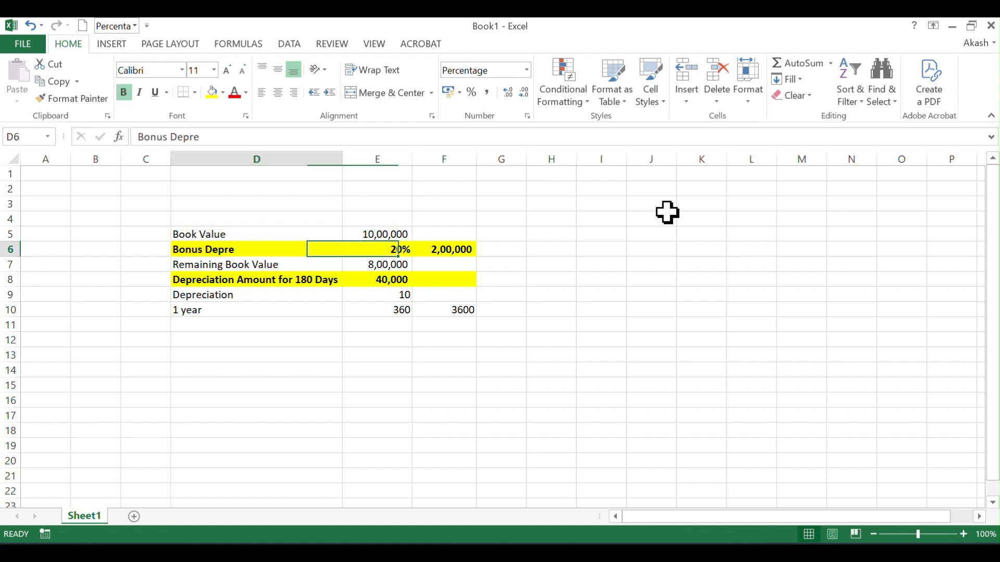
key("Right")
key("Down")
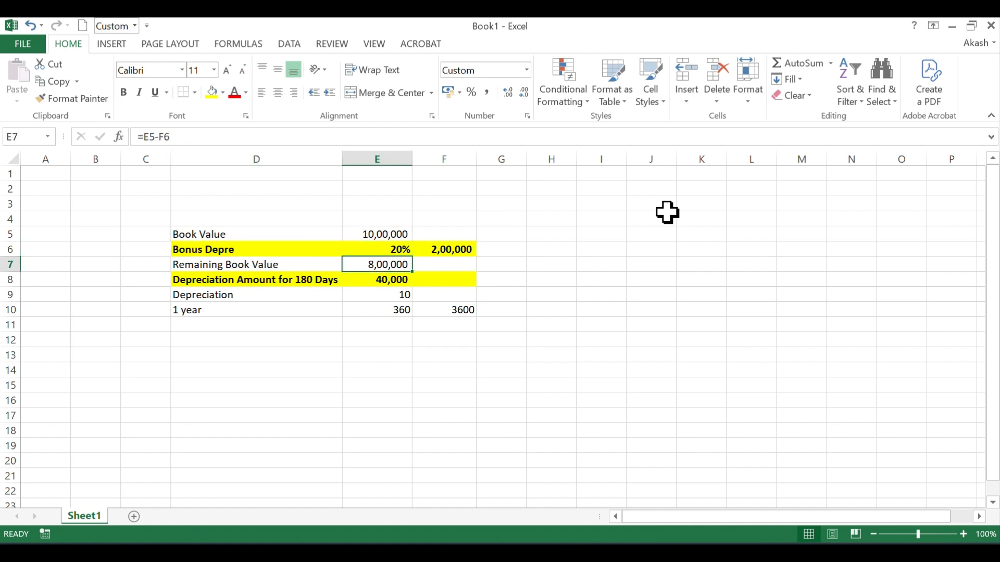
key("Up")
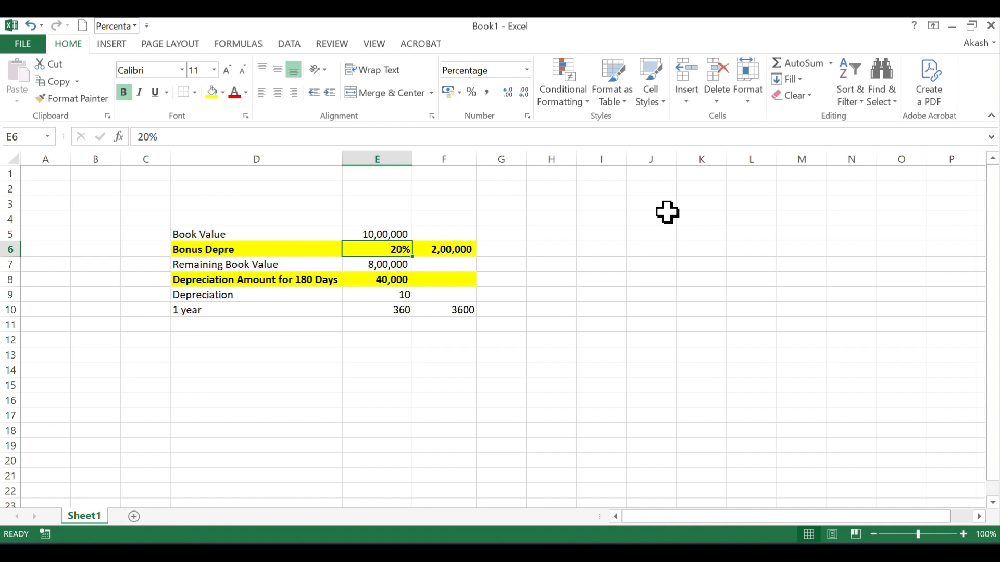
key("Right")
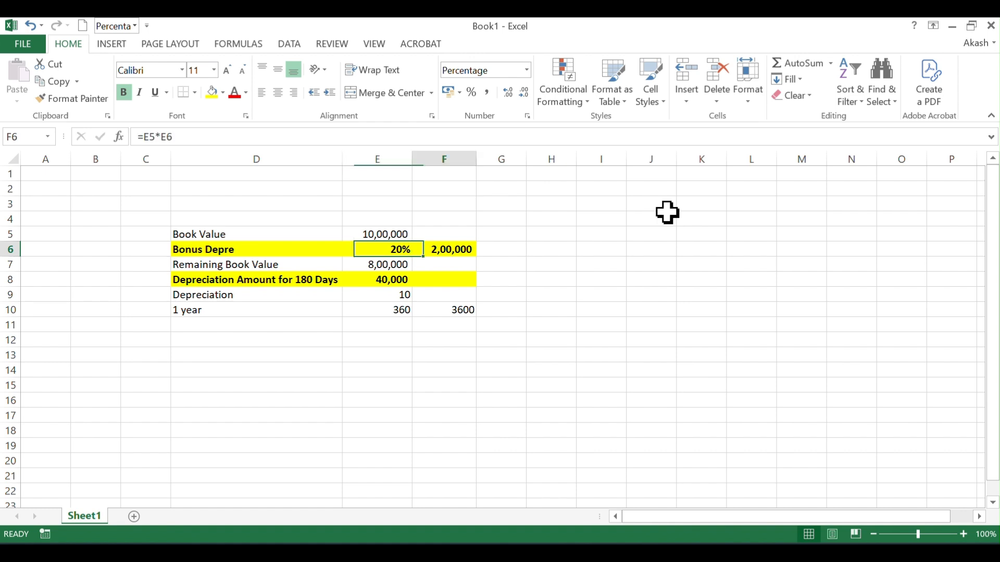
key("Down")
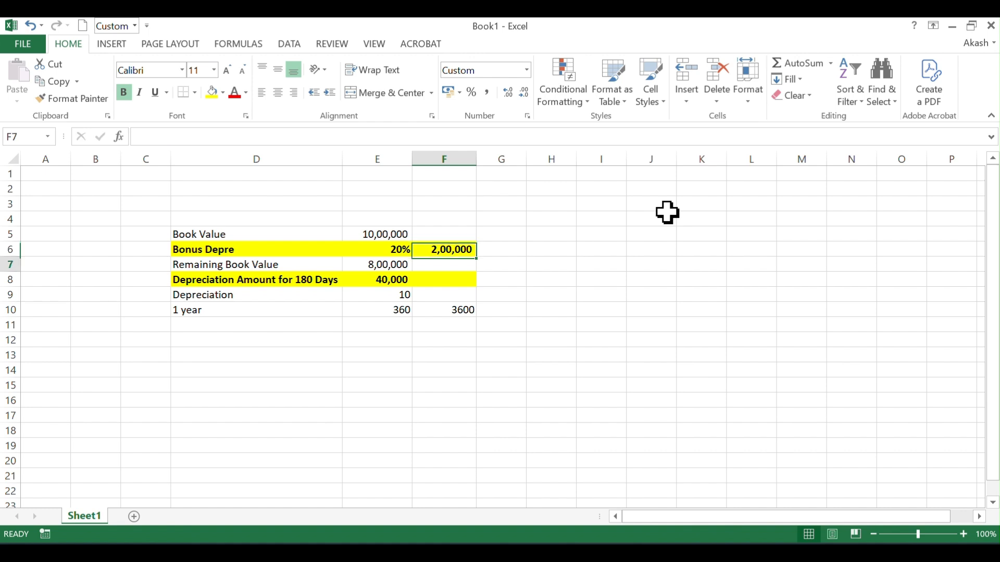
key("Left")
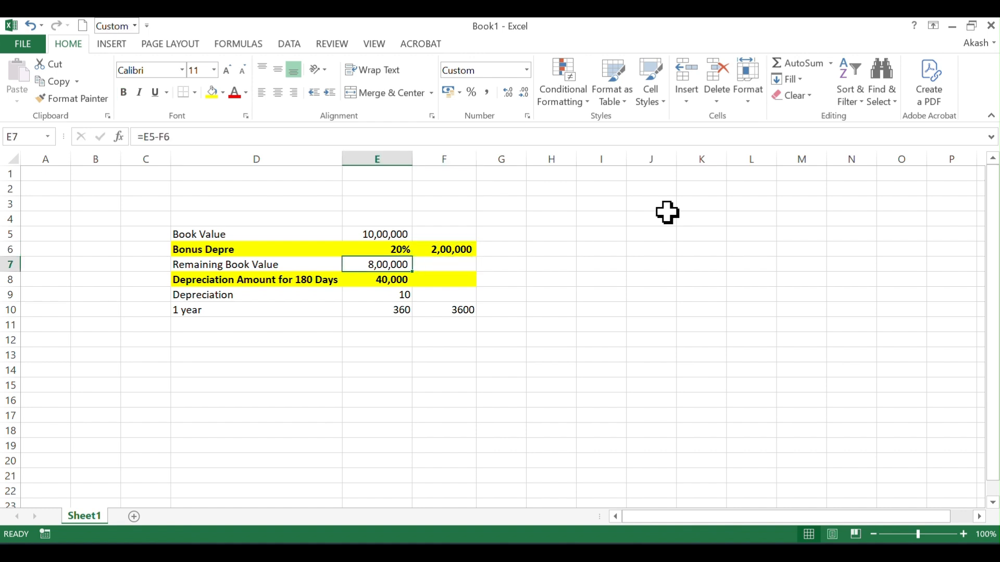
key("F2")
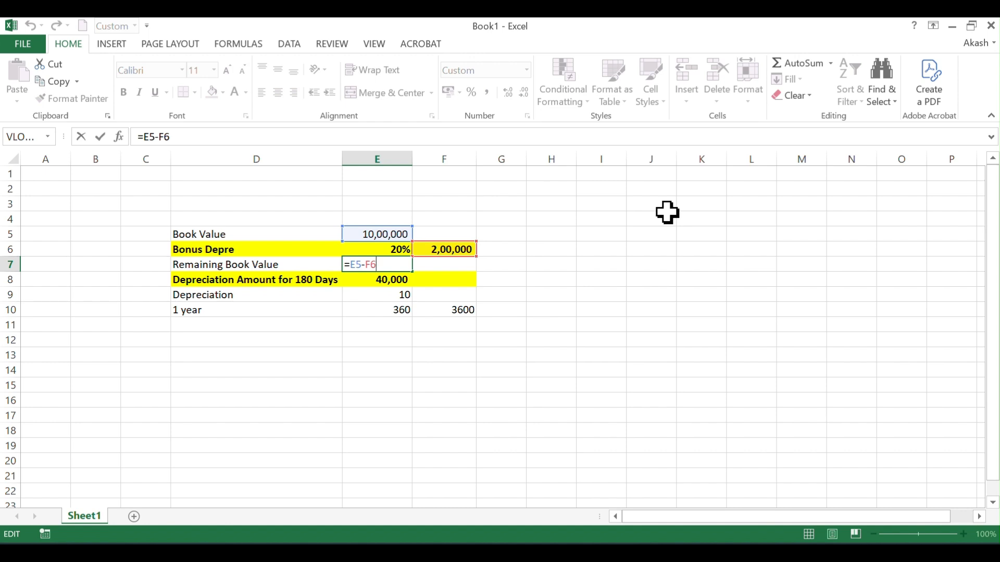
key("Escape")
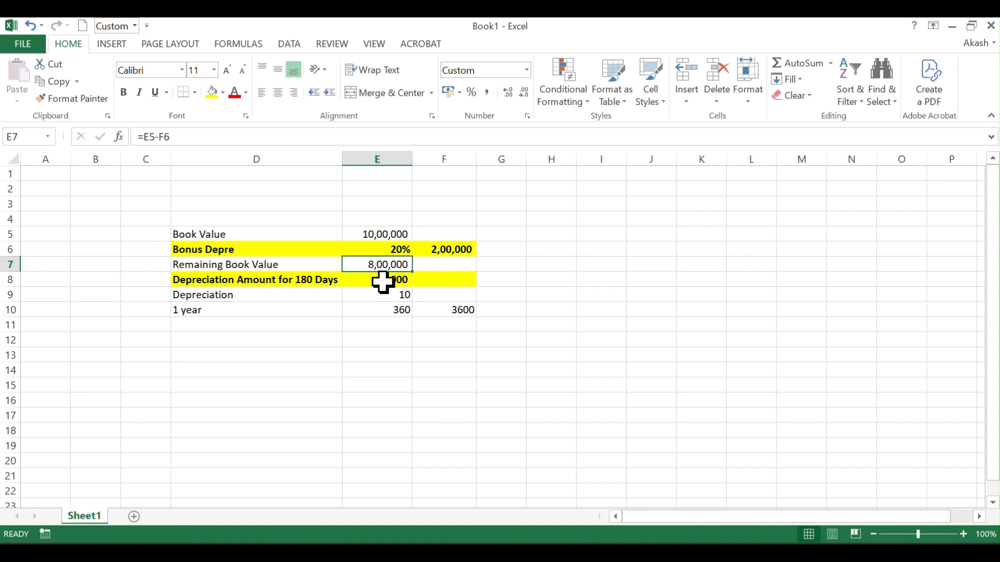
Inspect the formula behind the Depreciation Amount for 180 Days in cell E8 and the cells it references
left_click(382, 282)
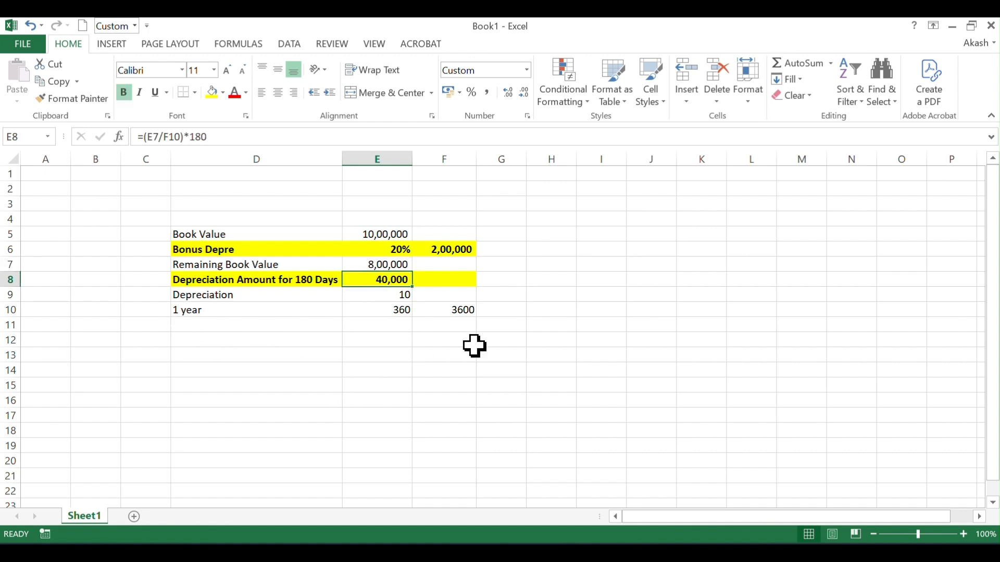
key("F2")
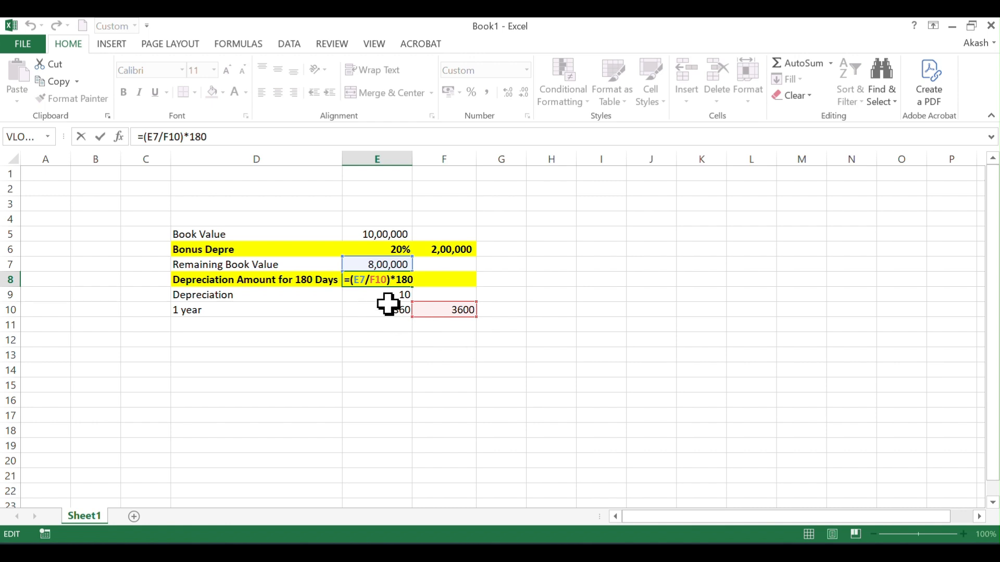
key("Escape")
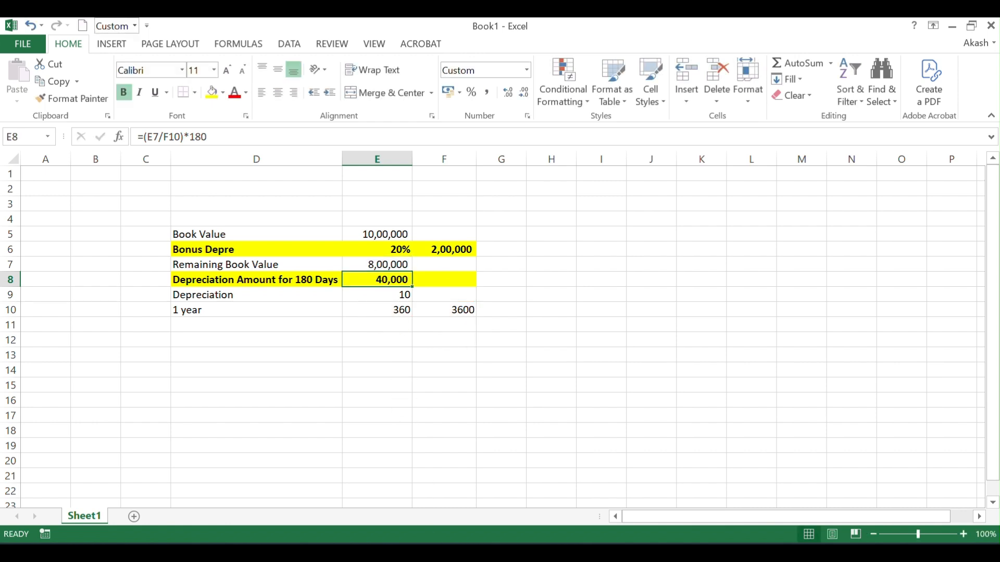
Switch back to Business Central and post the BP00099 journal lines, accepting the posting date after the working date
left_click(317, 552)
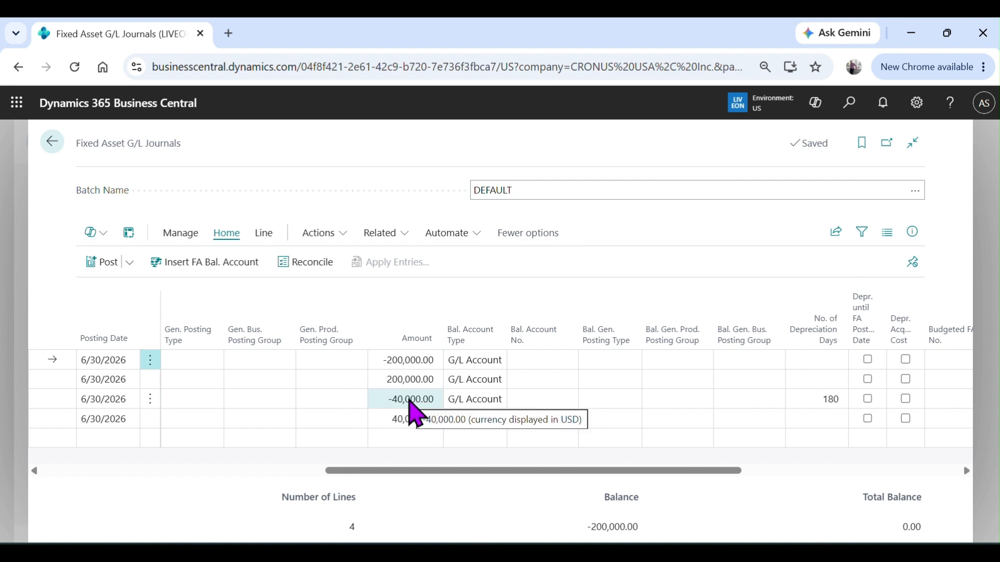
left_click_drag(415, 470, 301, 470)
left_click_drag(516, 470, 234, 468)
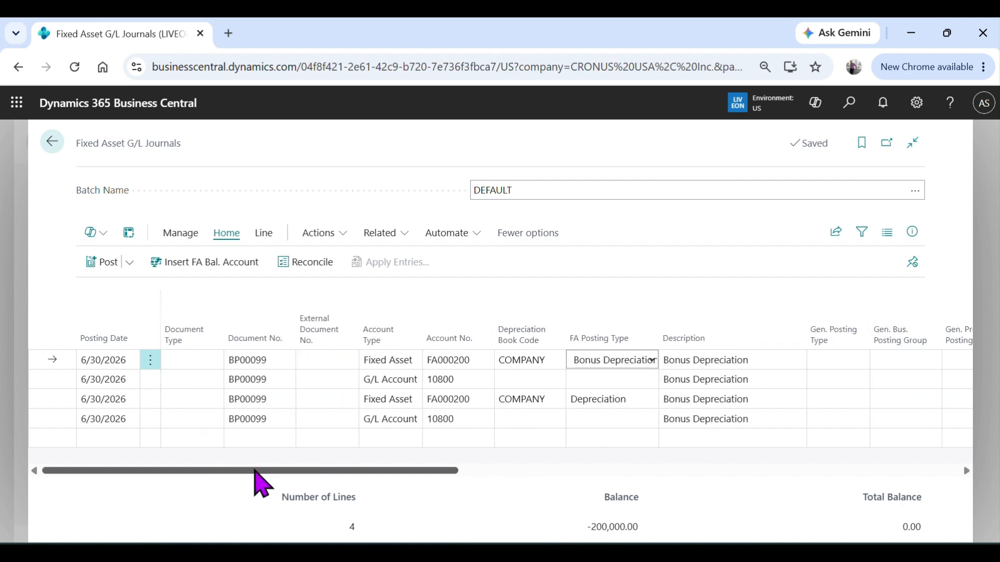
left_click(116, 268)
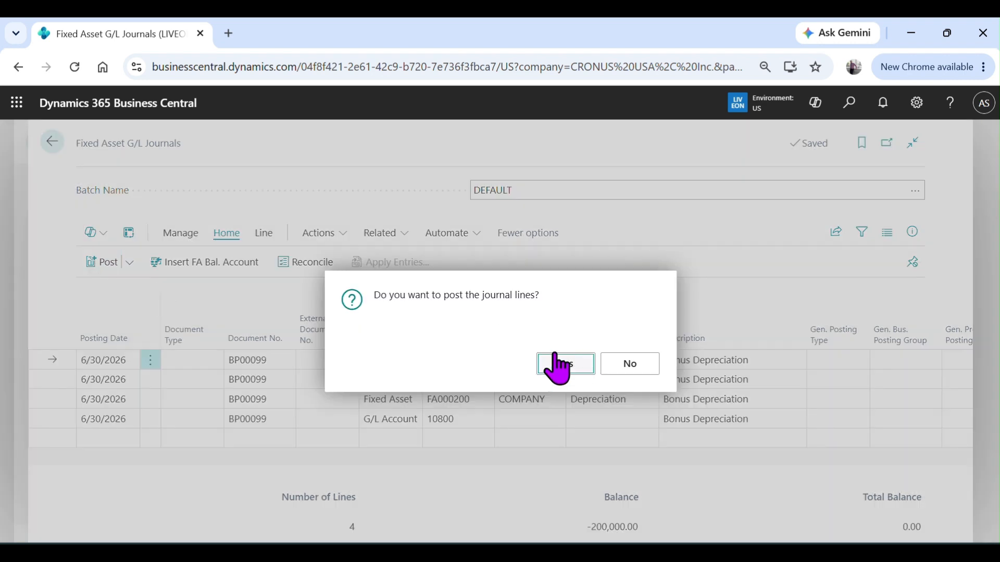
left_click(567, 364)
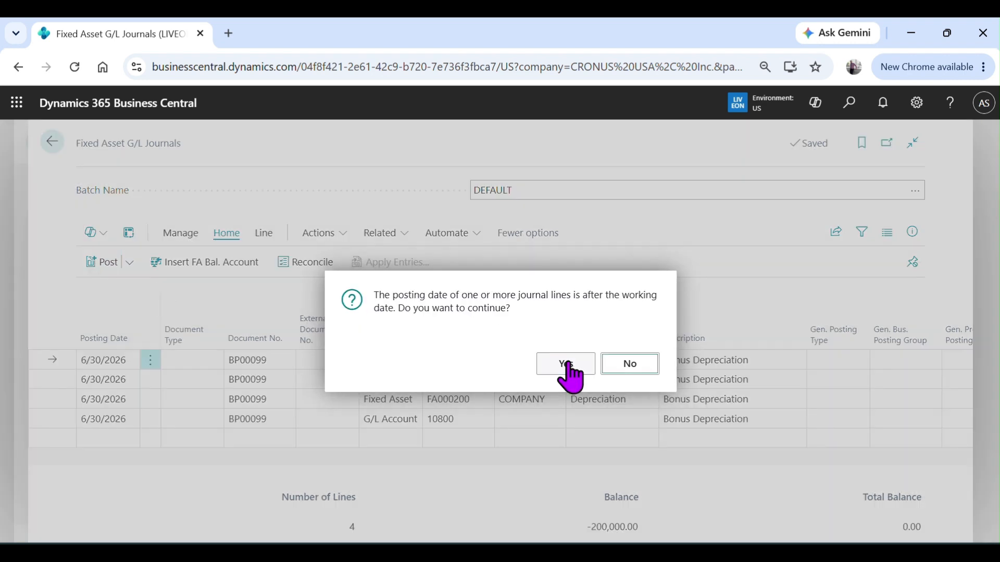
left_click(568, 365)
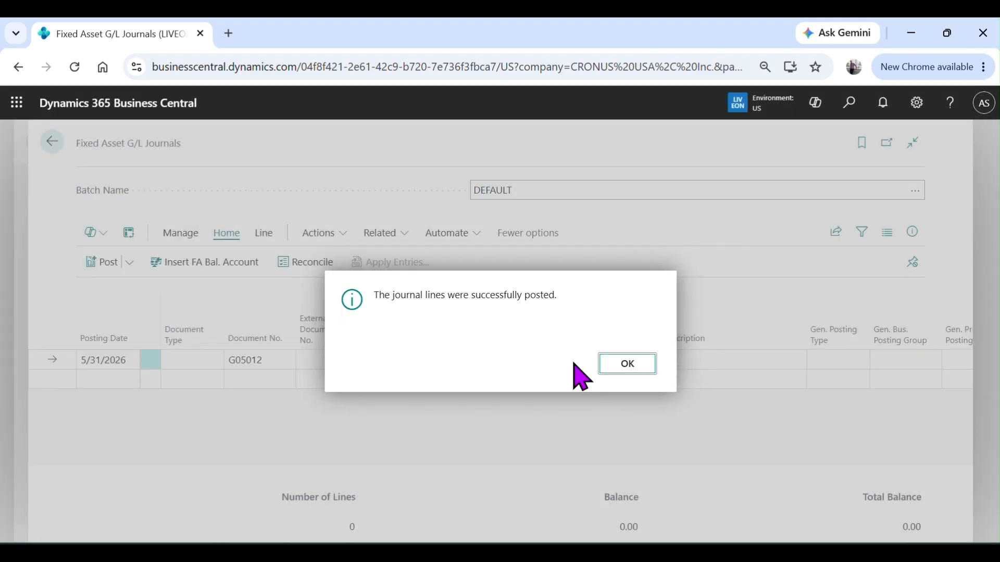
left_click(627, 364)
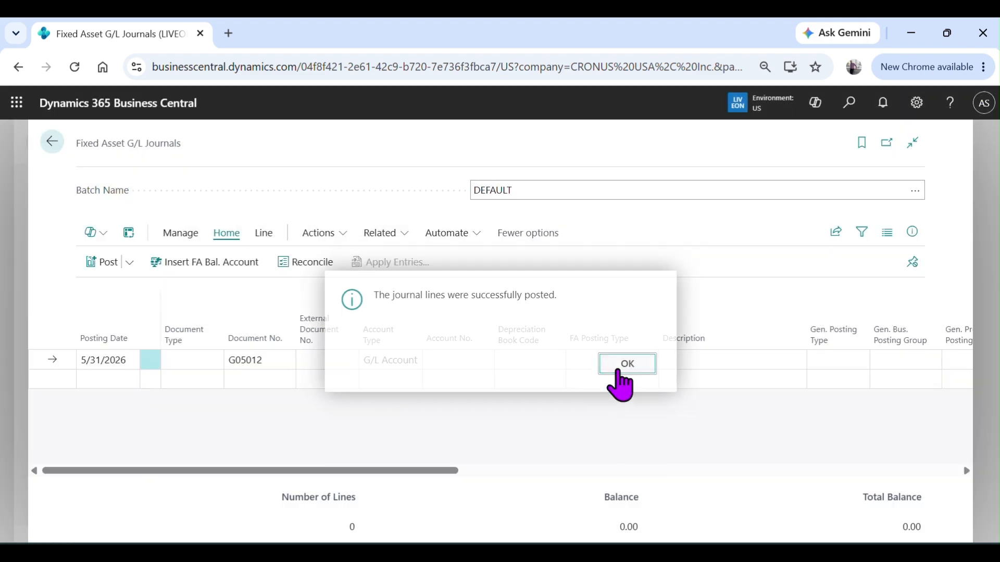
Open the FA000200 fixed asset card from the Fixed Assets list and examine the ledger entry behind its bonus depreciation amount
left_click(52, 148)
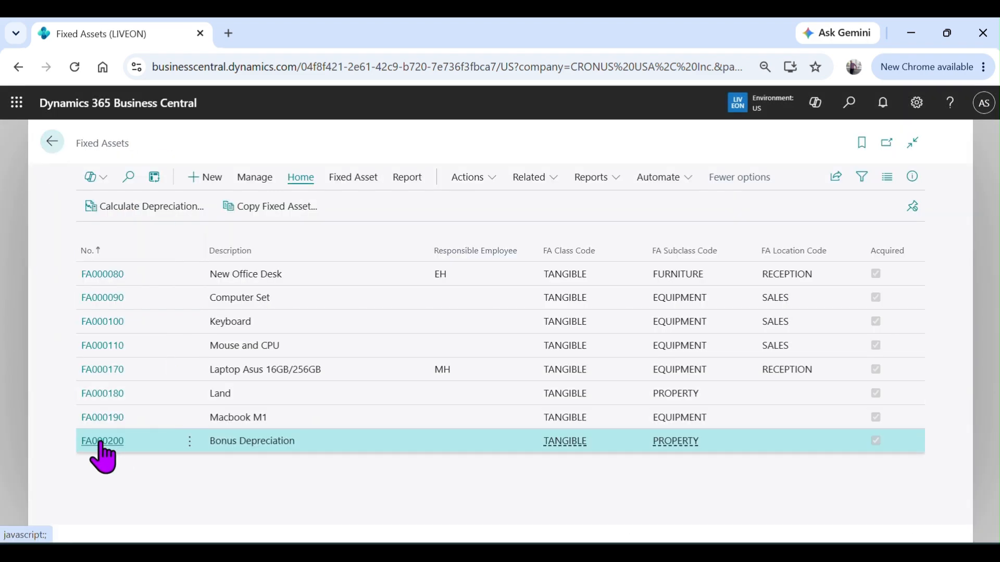
left_click(102, 443)
scroll(439, 388, "down", 1)
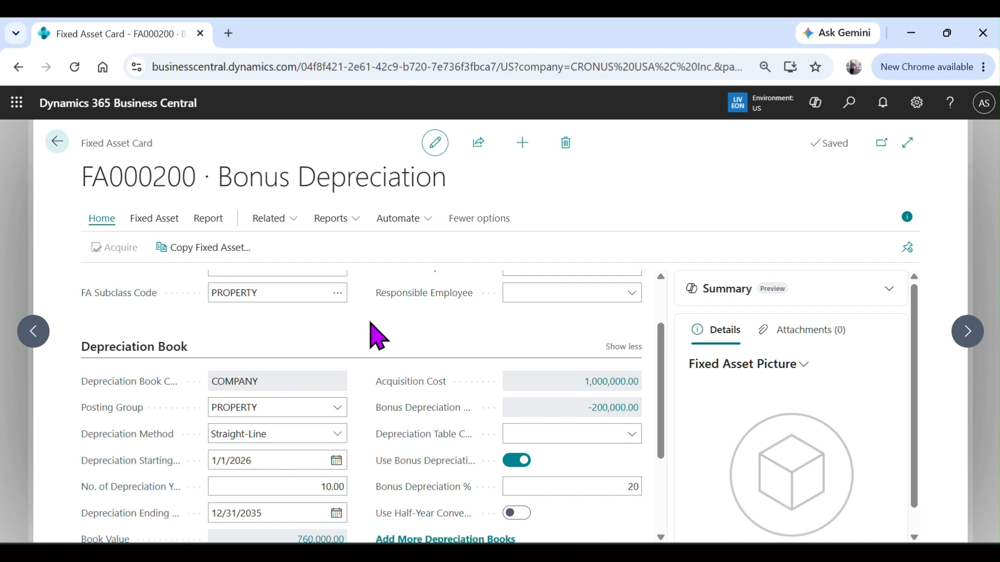
scroll(391, 346, "down", 2)
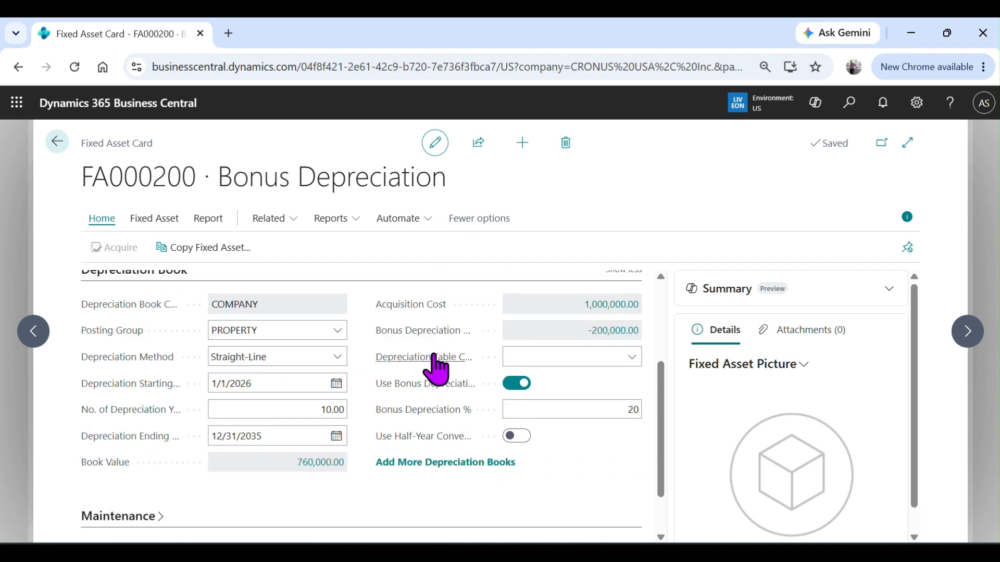
left_click(610, 330)
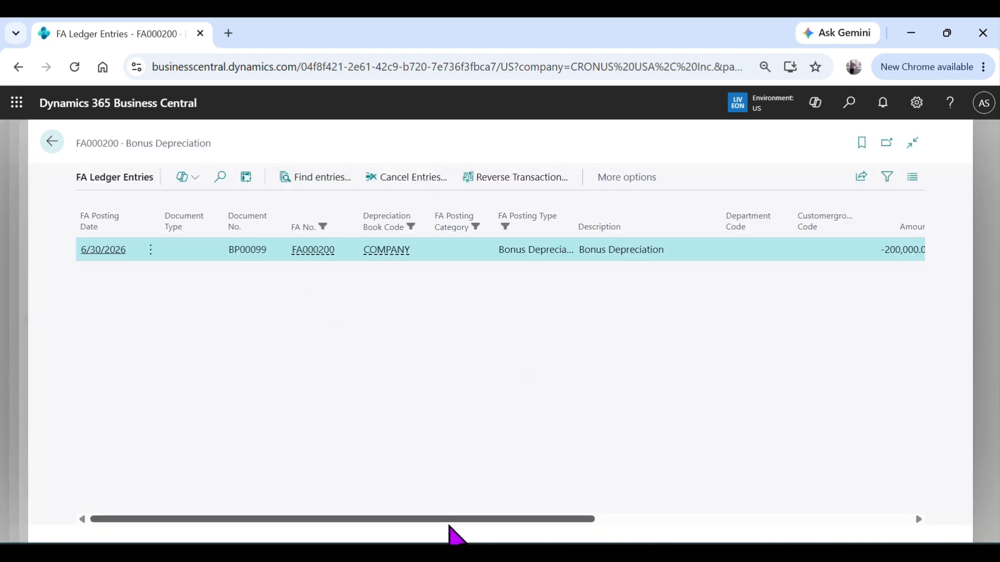
mouse_move(447, 519)
left_mouse_down()
mouse_move(665, 520)
mouse_move(447, 519)
left_mouse_up()
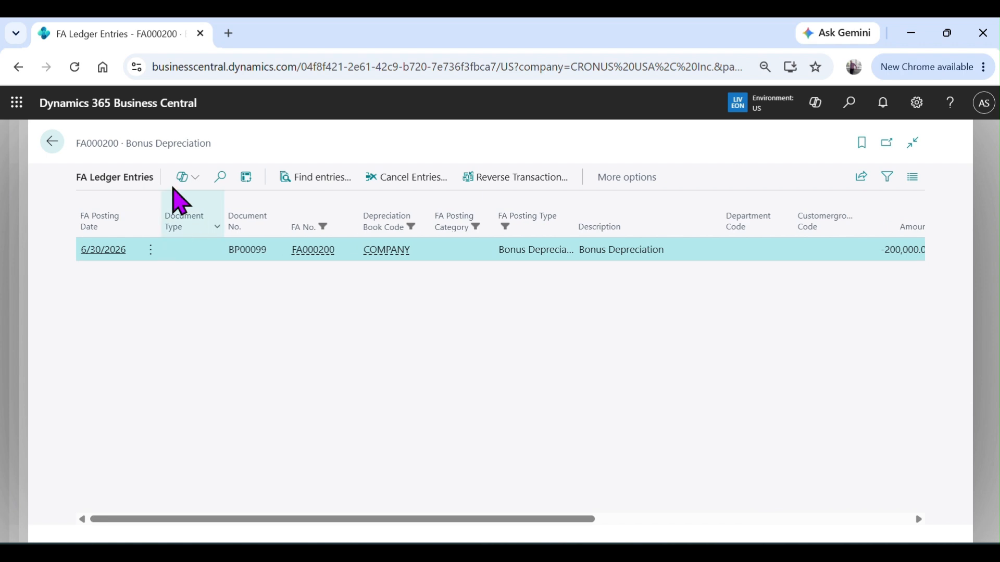
left_click(51, 143)
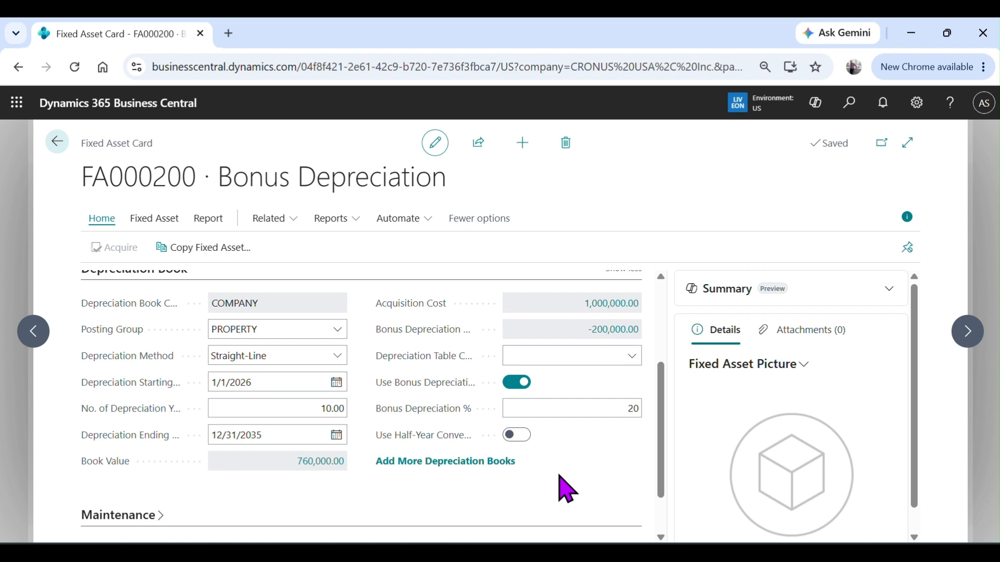
Examine the ledger entries behind the asset's book value, including amounts and depreciation days, and return to the card
left_click(315, 461)
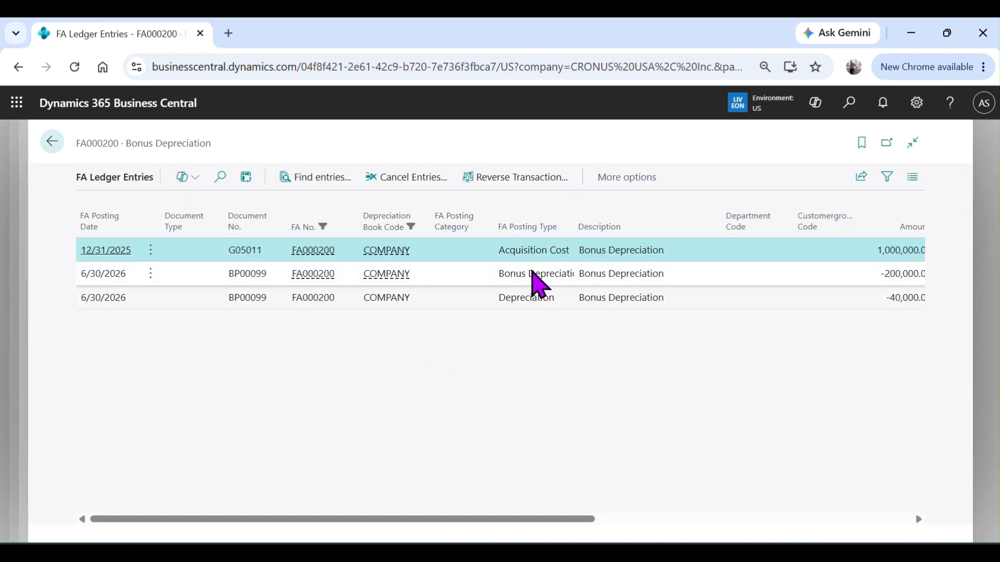
left_click(535, 276)
left_click_drag(527, 519, 631, 517)
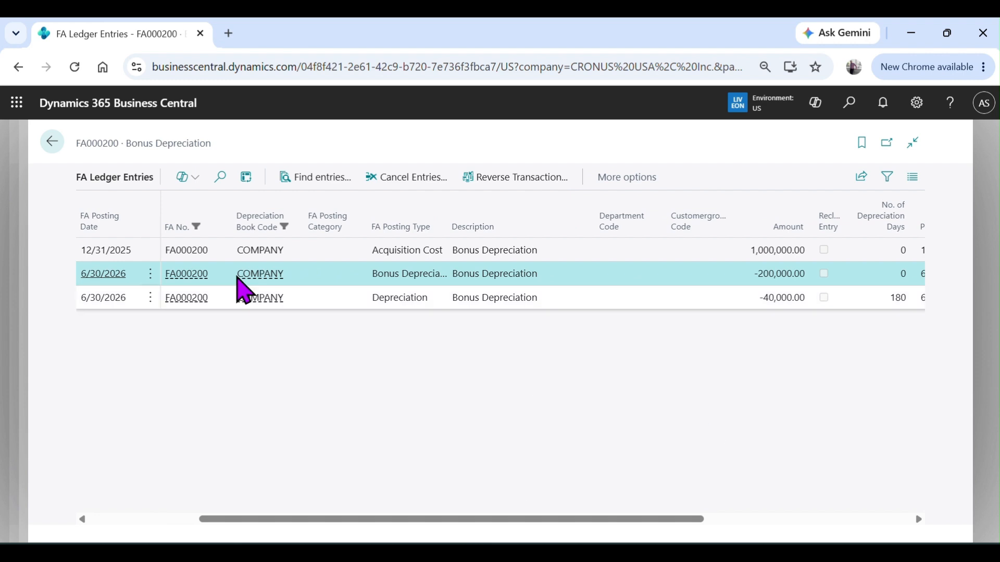
left_click(50, 144)
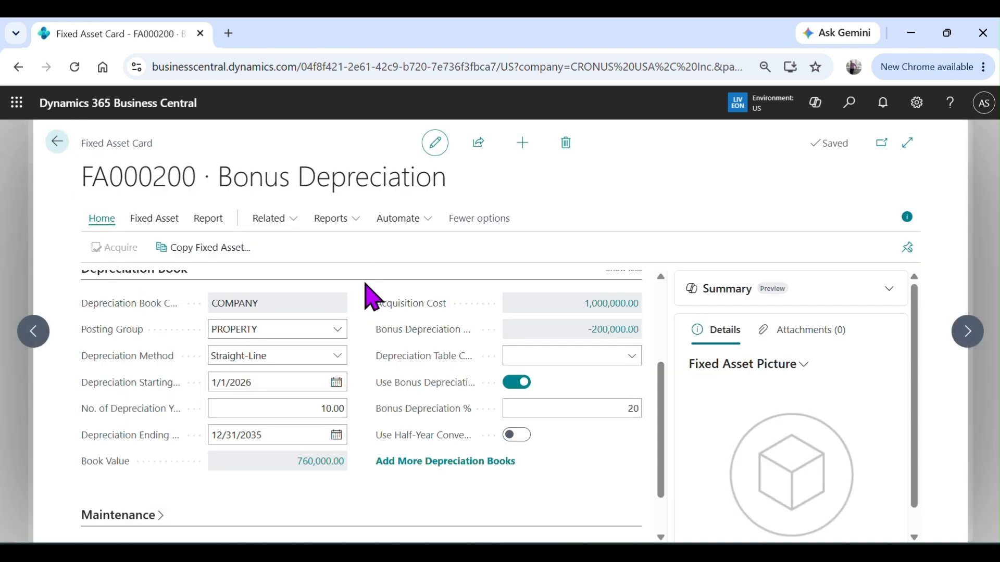